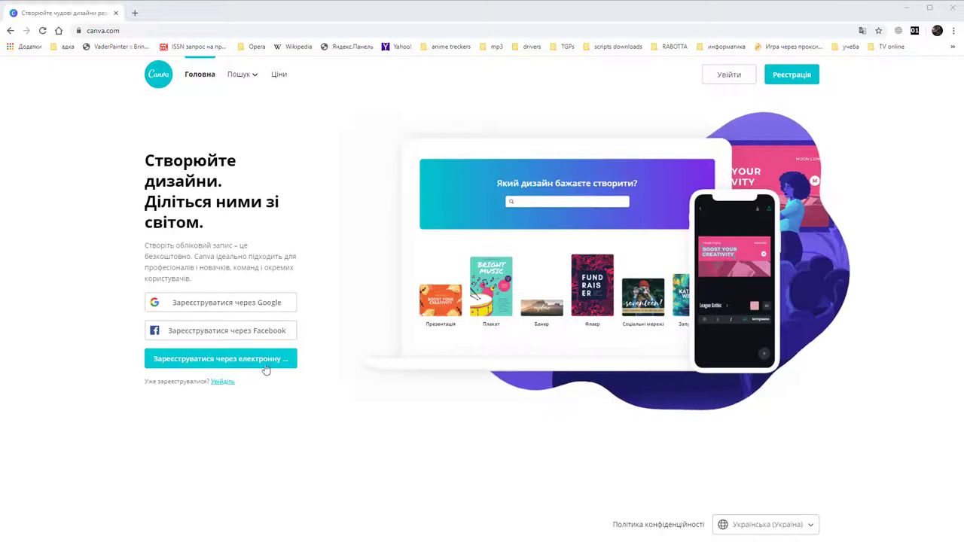
- Log in to the existing Canva account through Google with the listed account
left_click(224, 381)
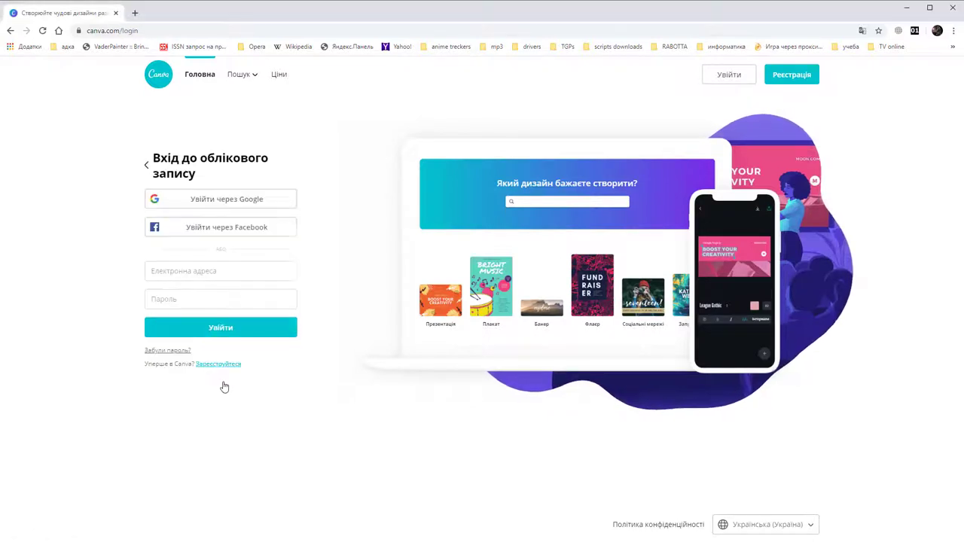
left_click(245, 207)
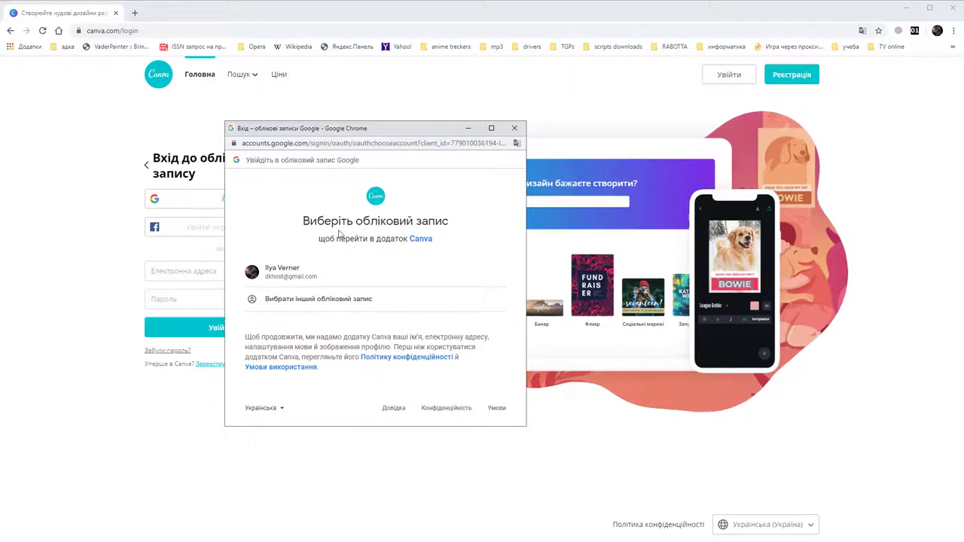
left_click(285, 273)
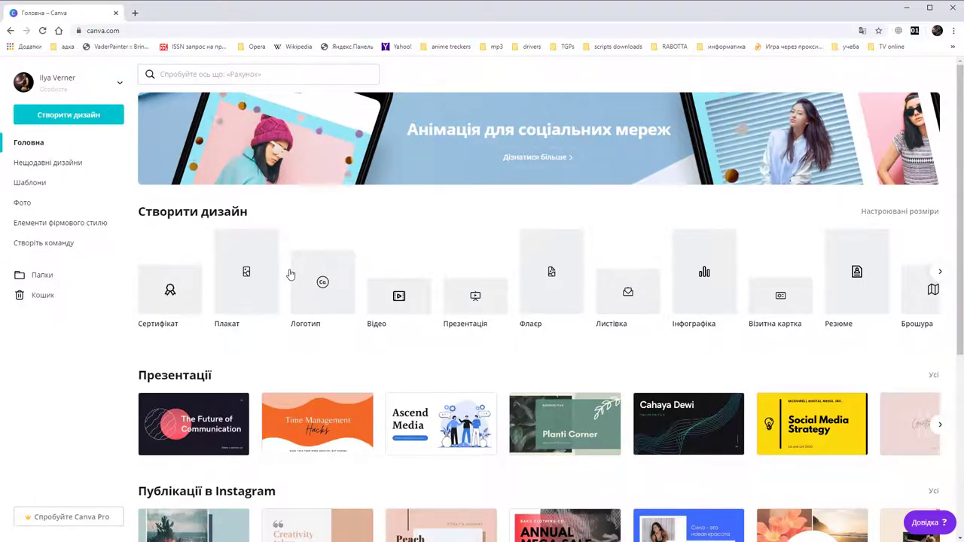
- Examine the available design types in the home page gallery and in the list for creating a new design
left_click(941, 273)
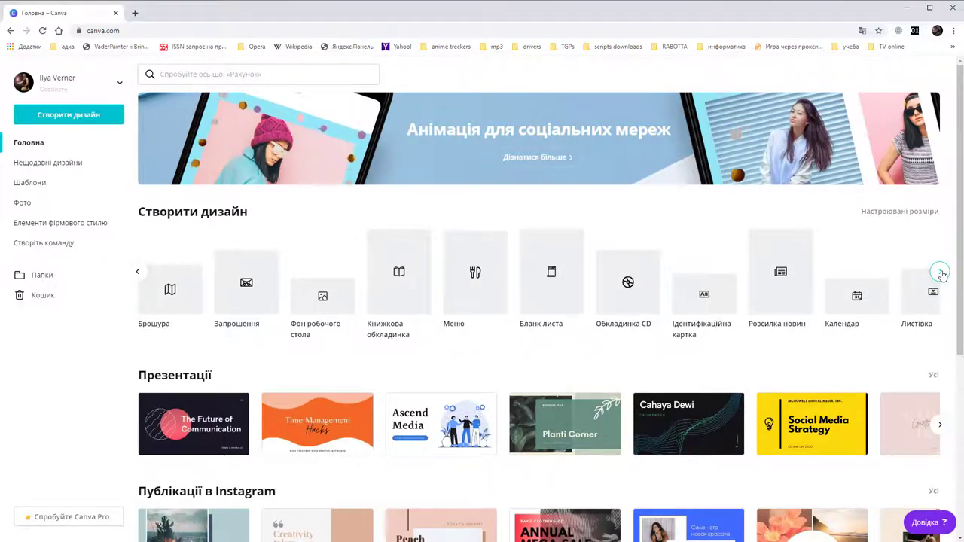
left_click(941, 273)
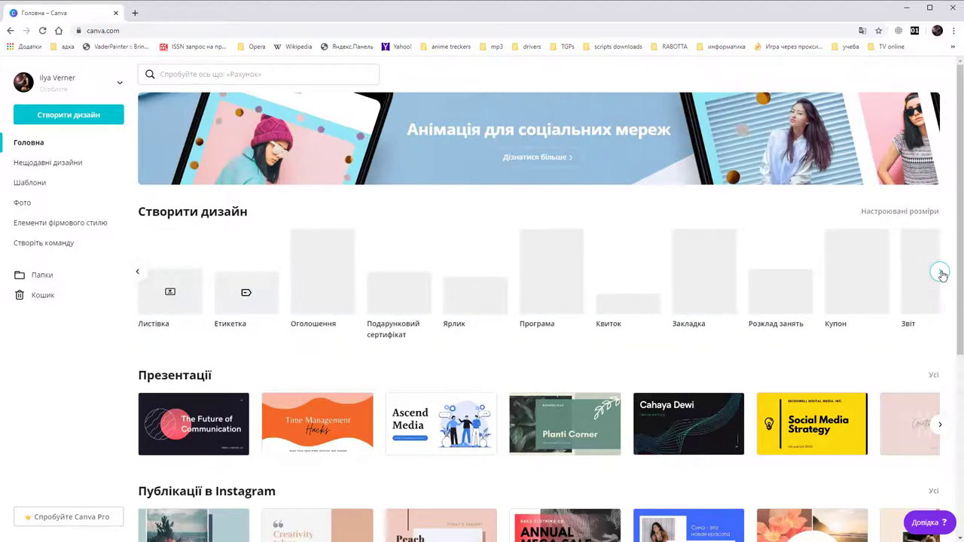
left_click(94, 117)
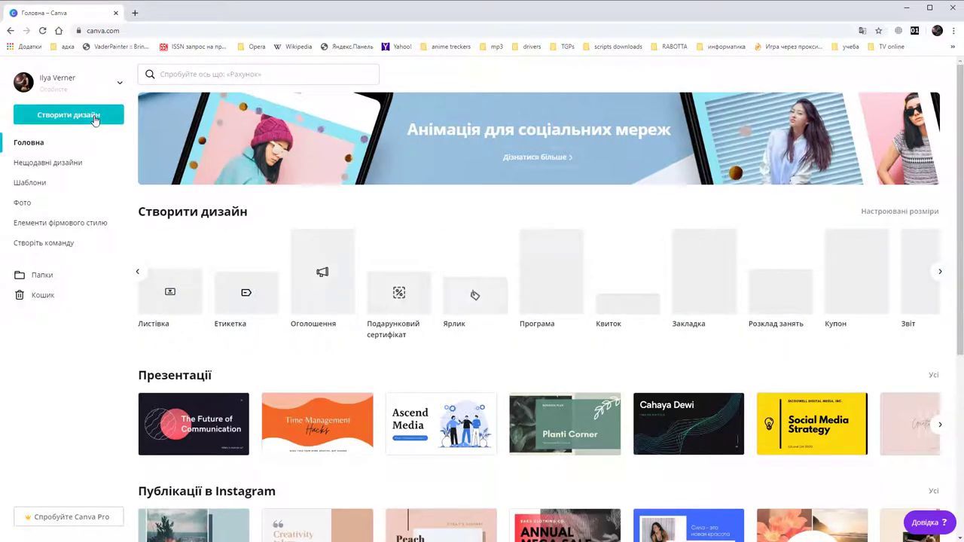
scroll(82, 216, "down", 2)
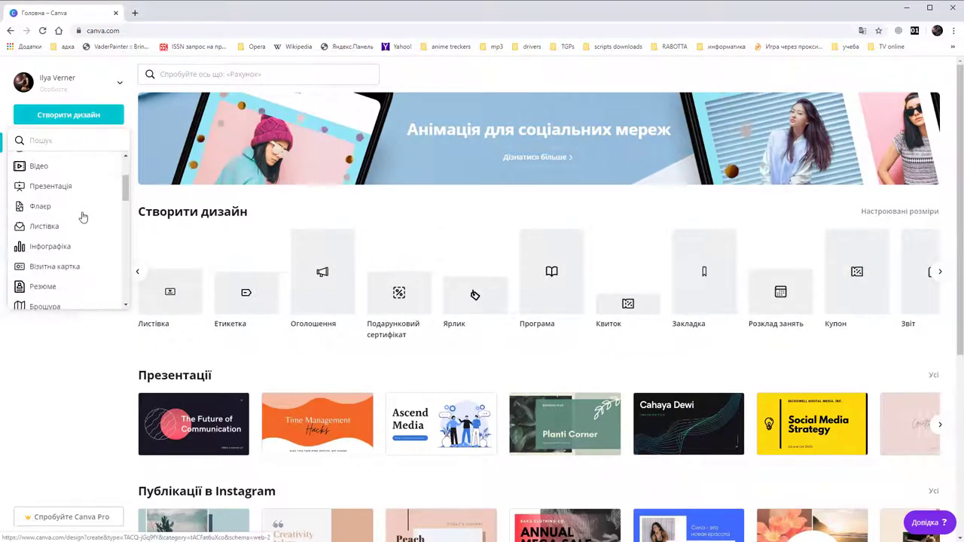
scroll(83, 217, "down", 3)
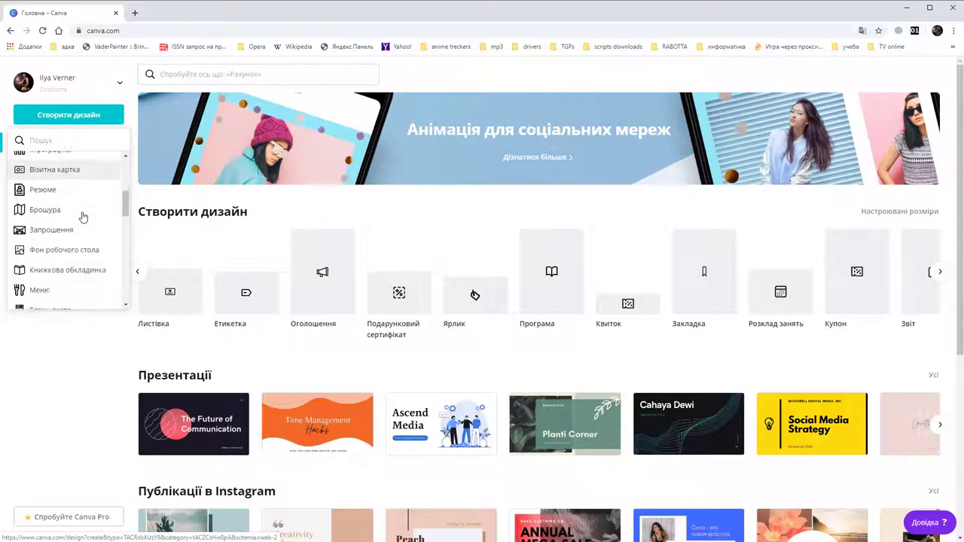
scroll(91, 222, "down", 3)
scroll(100, 228, "down", 2)
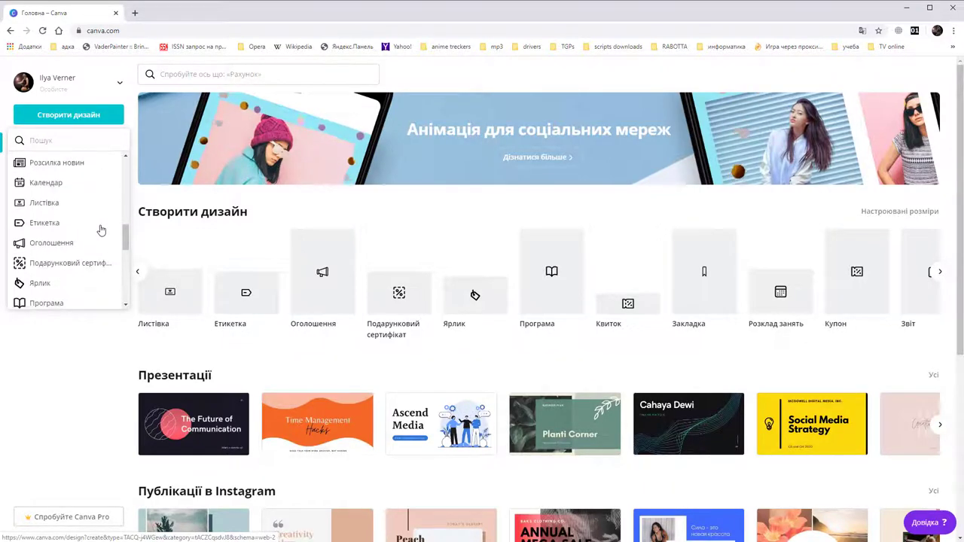
left_click(269, 17)
left_click(88, 114)
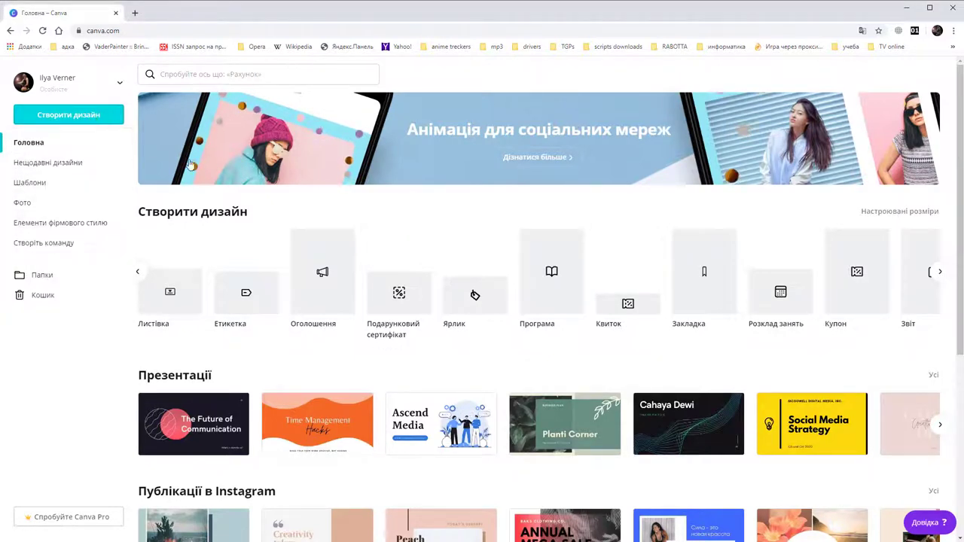
- Browse the home page template categories and open the full collection of Facebook post templates
scroll(376, 250, "down", 3)
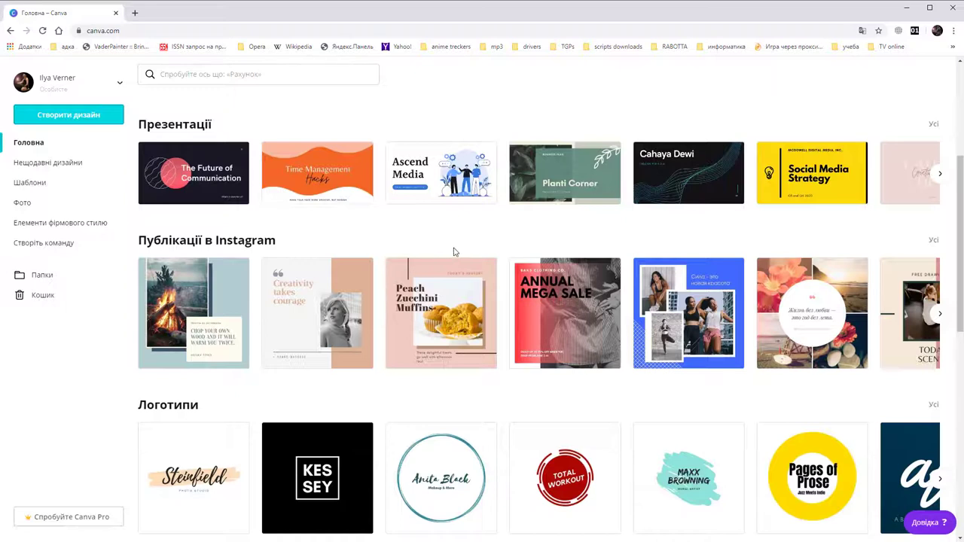
scroll(454, 252, "down", 5)
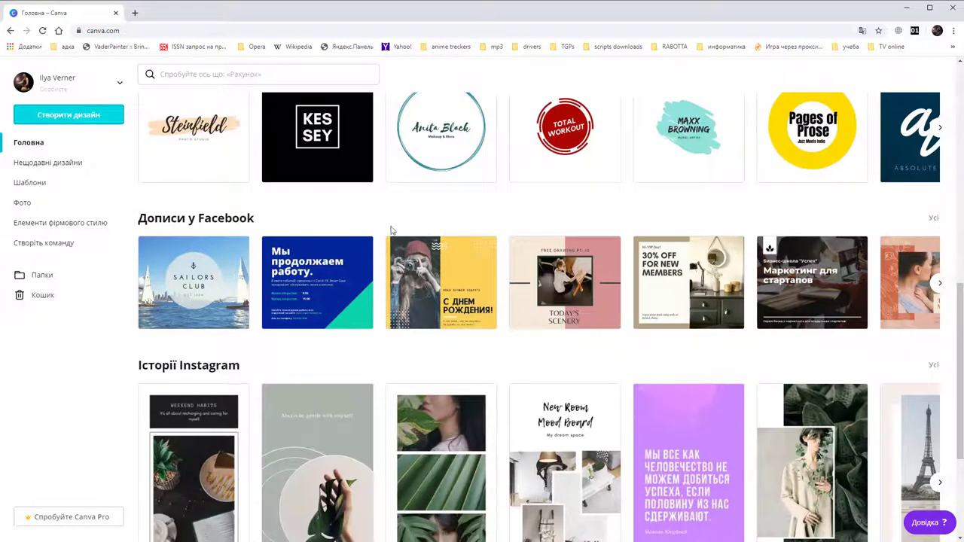
left_click(937, 285)
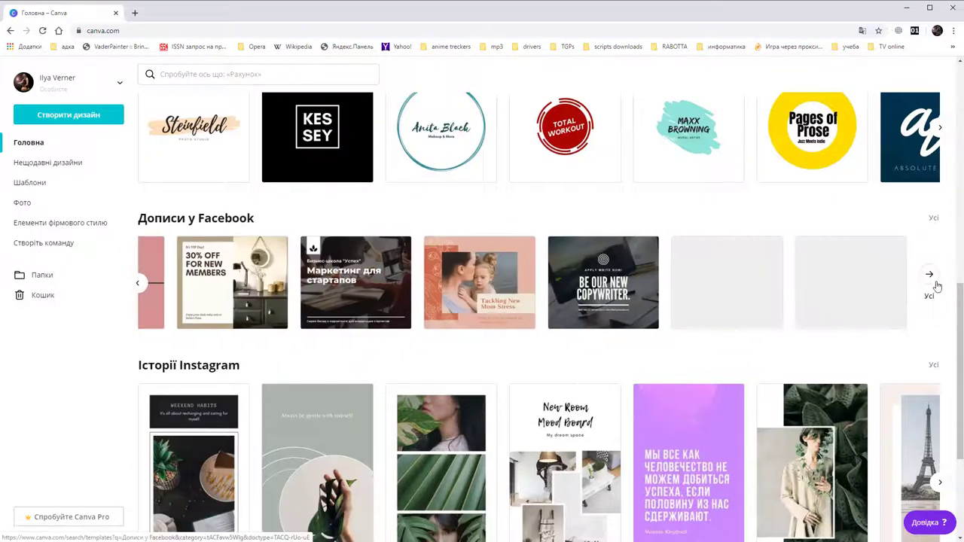
left_click(138, 283)
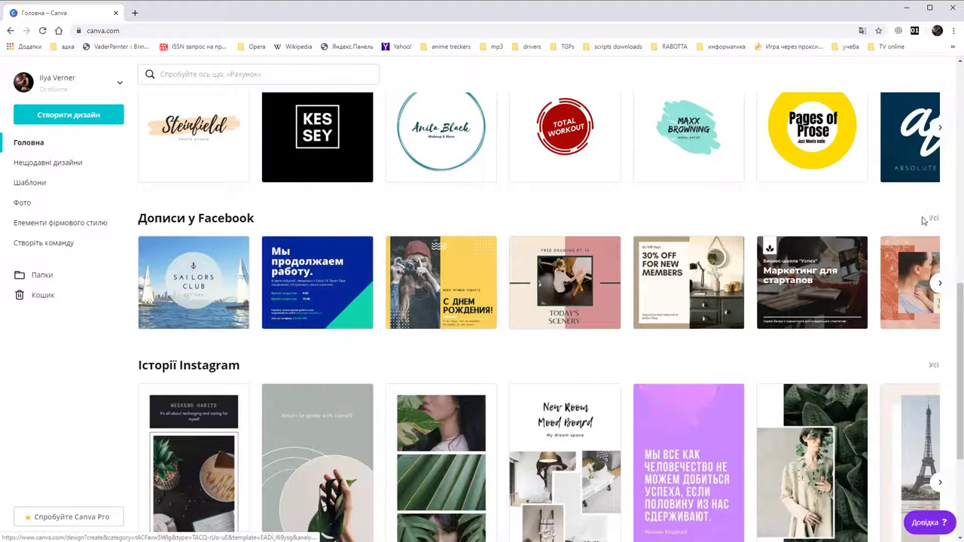
left_click(932, 219)
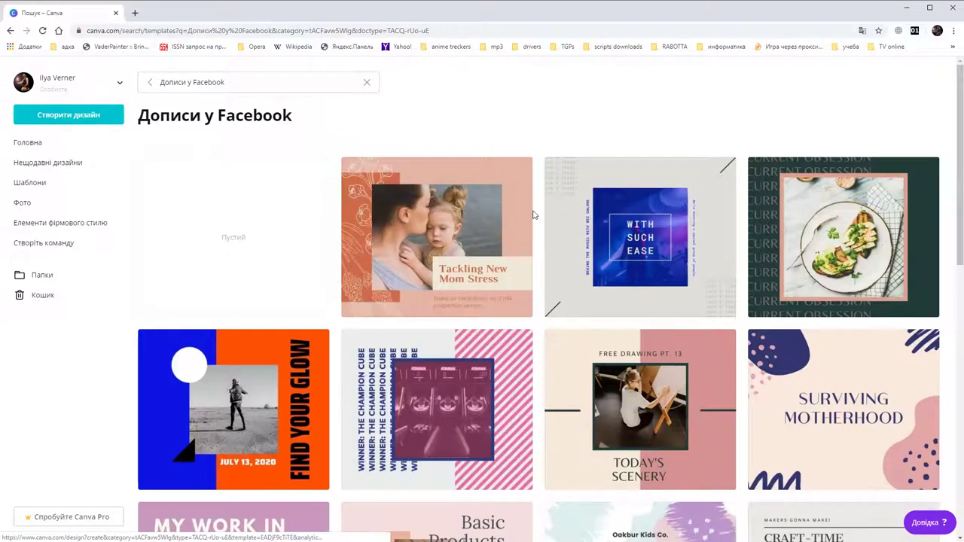
- Look through the range of ready-made Facebook post templates
scroll(437, 226, "down", 5)
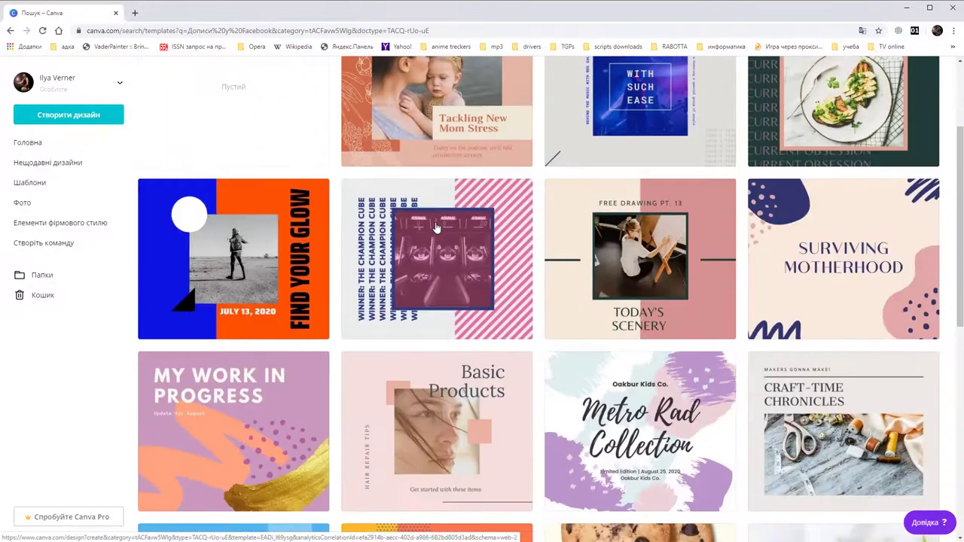
scroll(432, 230, "down", 8)
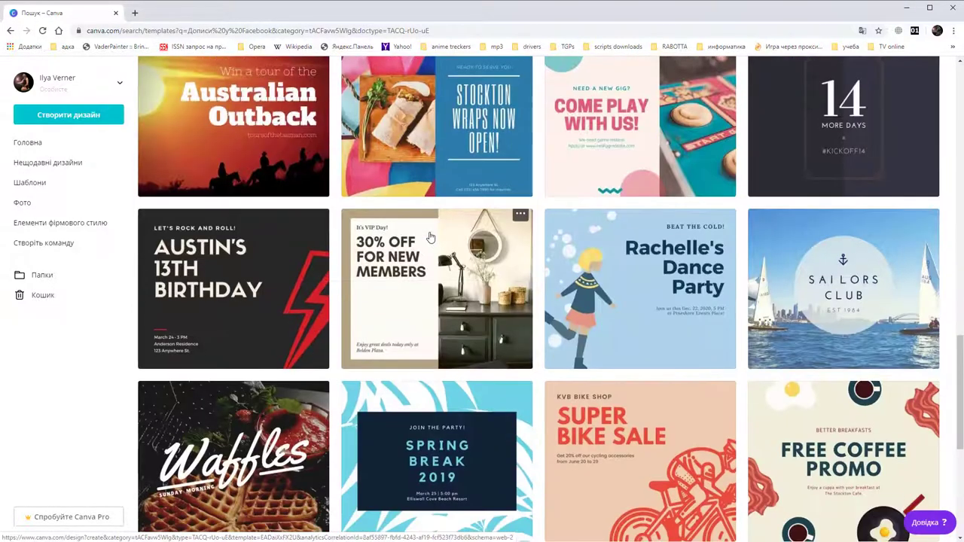
scroll(430, 237, "down", 6)
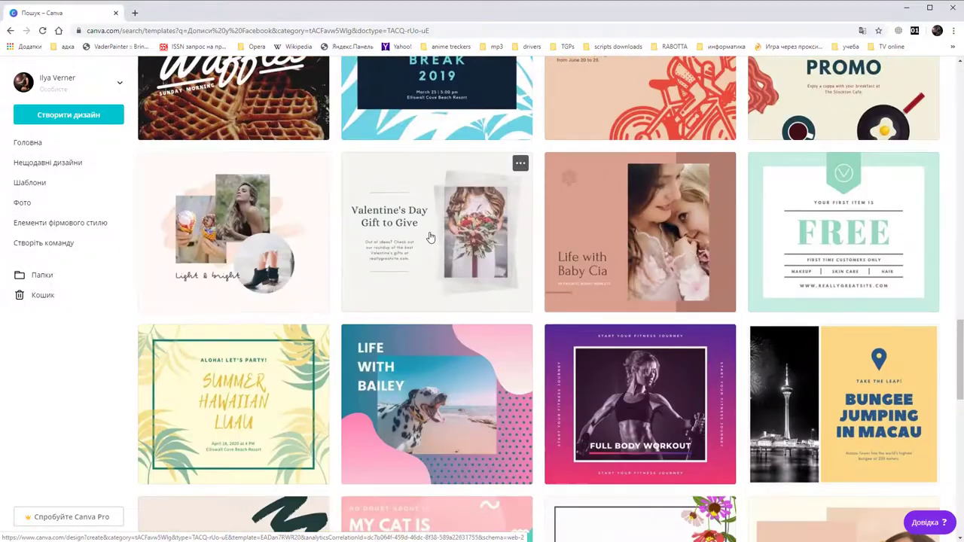
scroll(430, 237, "down", 3)
scroll(430, 238, "down", 3)
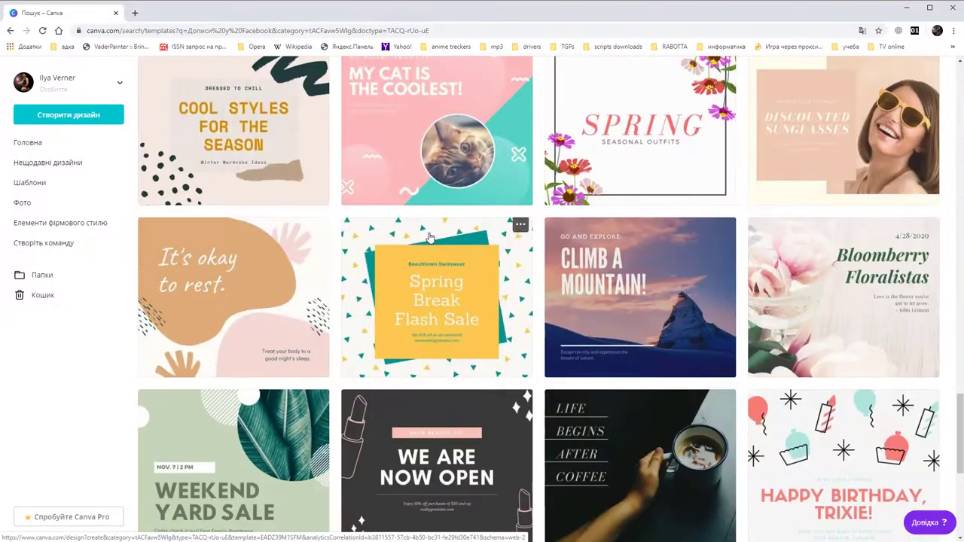
scroll(429, 235, "down", 3)
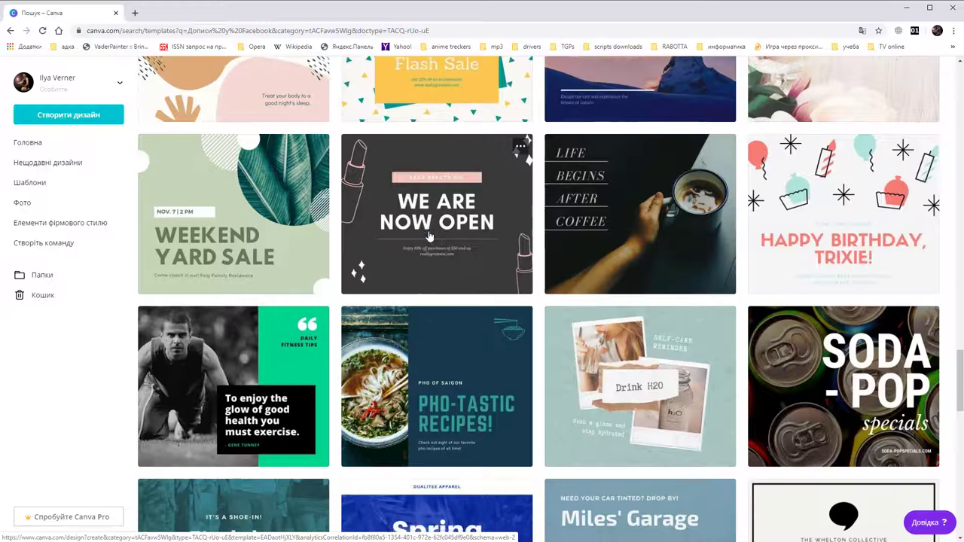
scroll(430, 236, "down", 3)
scroll(424, 234, "down", 2)
scroll(423, 233, "down", 1)
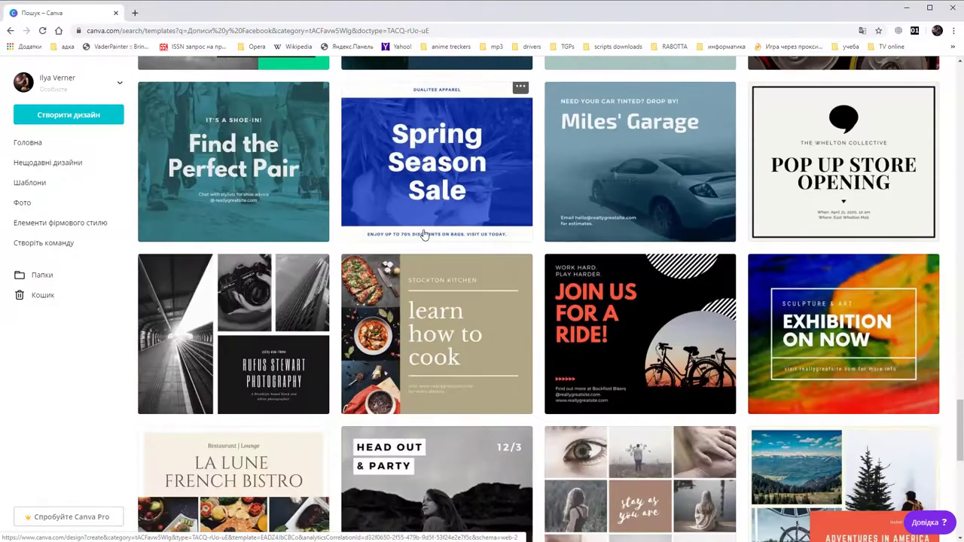
scroll(424, 234, "down", 3)
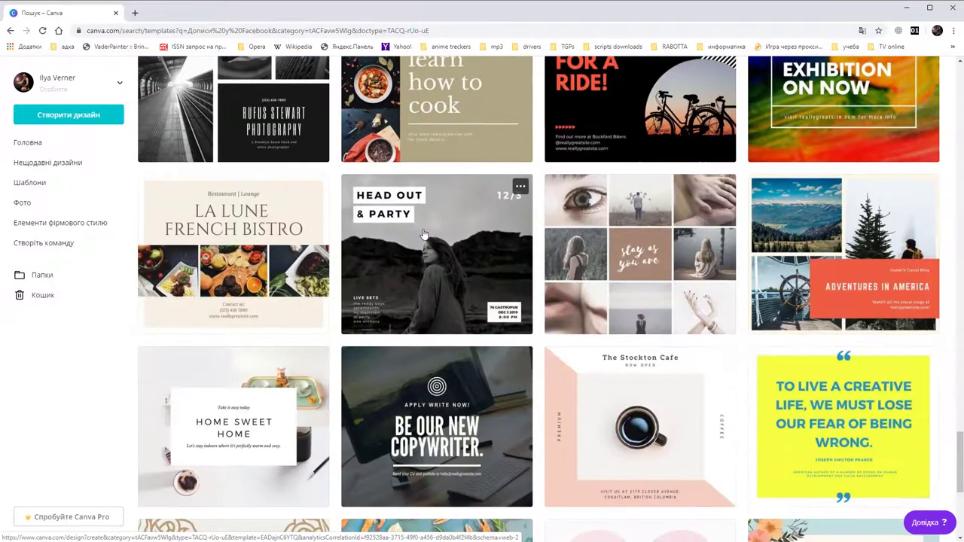
scroll(423, 234, "down", 3)
scroll(424, 235, "down", 3)
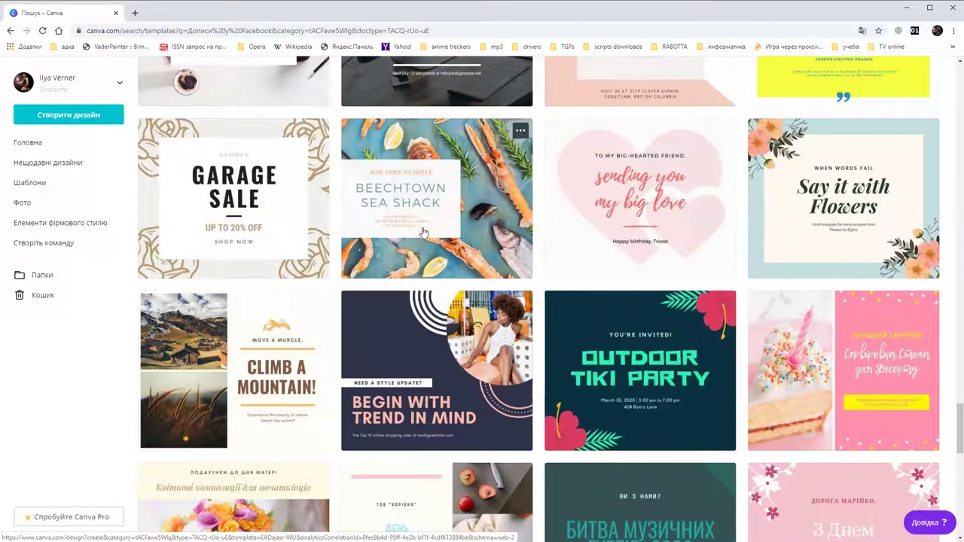
scroll(424, 233, "down", 5)
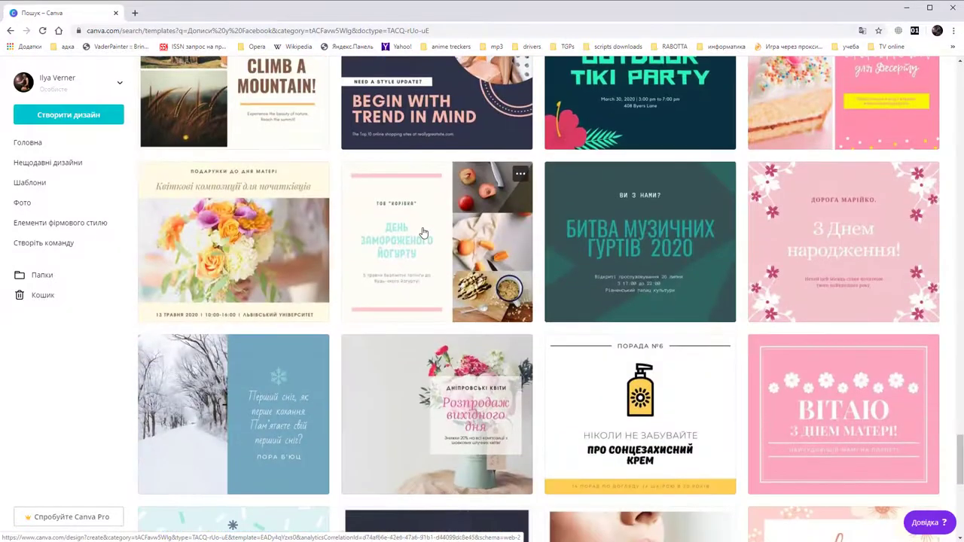
scroll(432, 233, "down", 10)
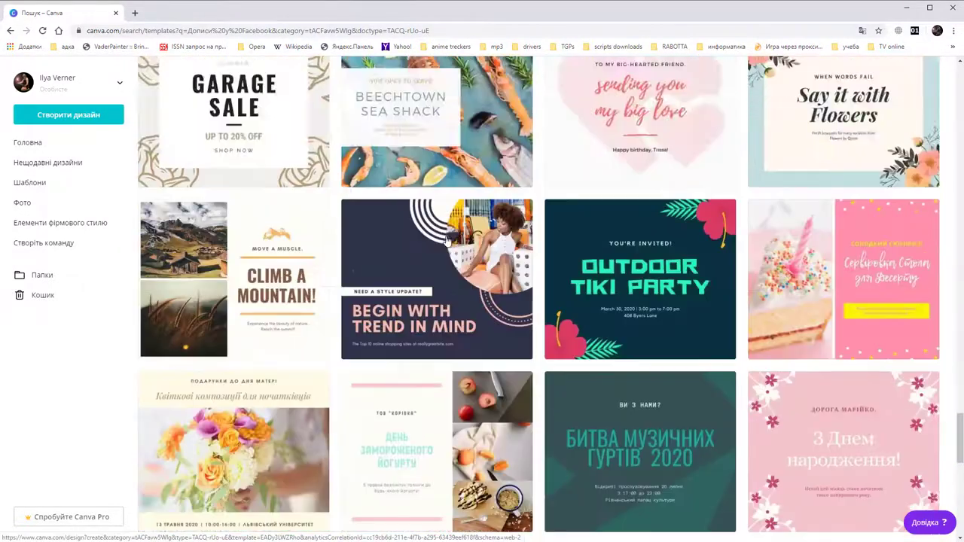
scroll(444, 241, "up", 10)
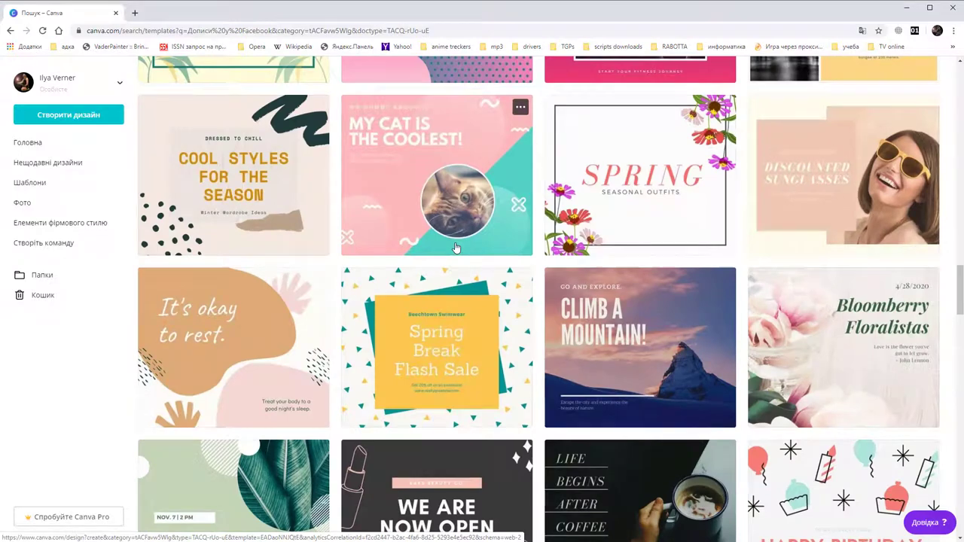
- Create a blank Facebook post design from the start of the template collection
left_click_drag(960, 277, 960, 75)
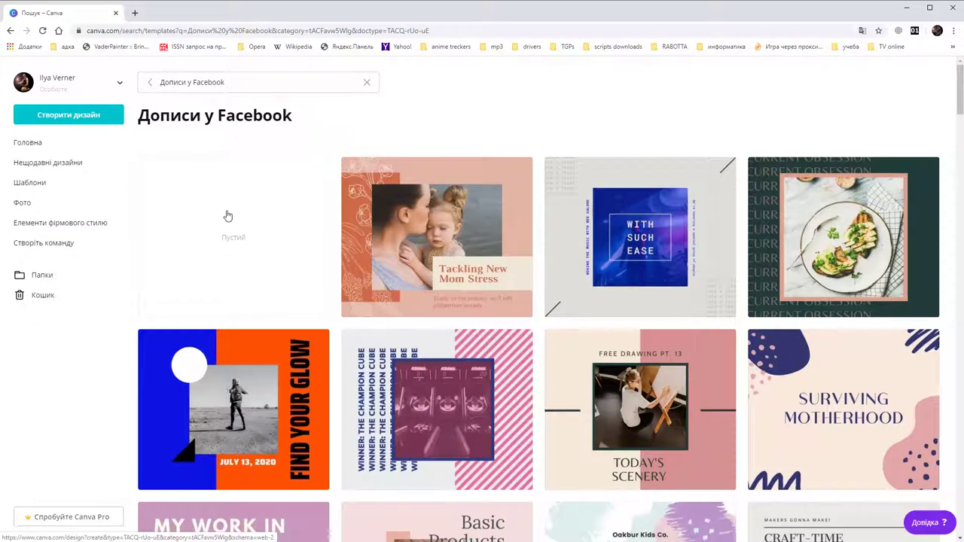
left_click(228, 216)
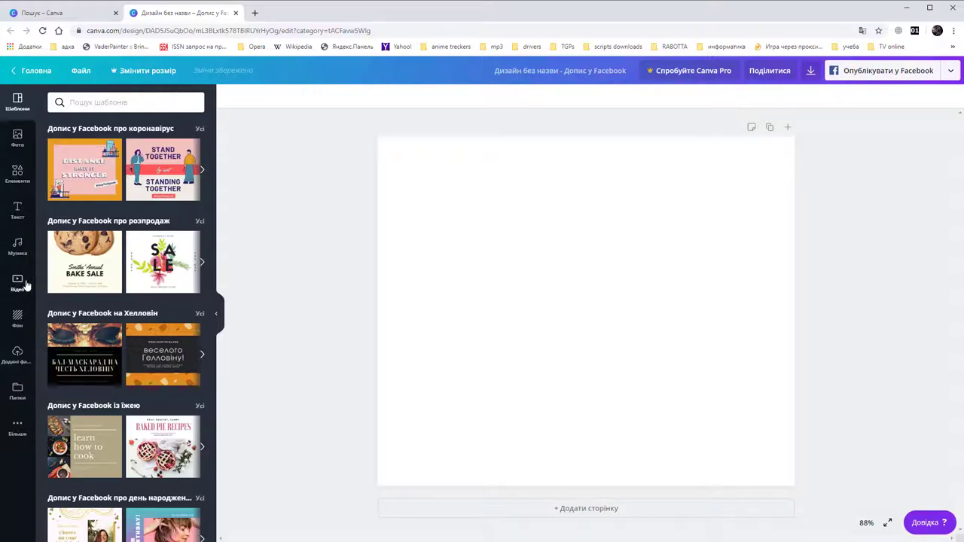
- Set the free photo of a pale blue sky with pinkish clouds as the page background
left_click(17, 317)
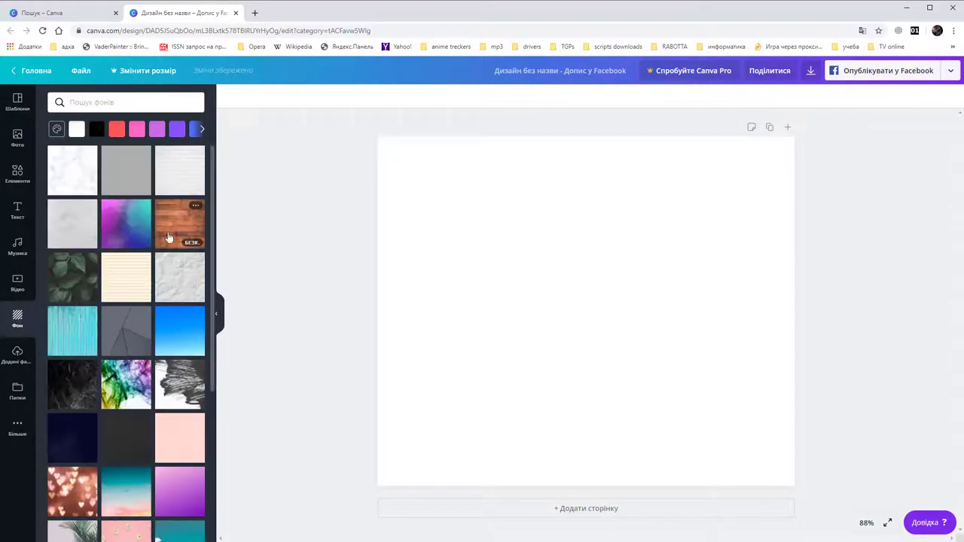
scroll(150, 218, "down", 5)
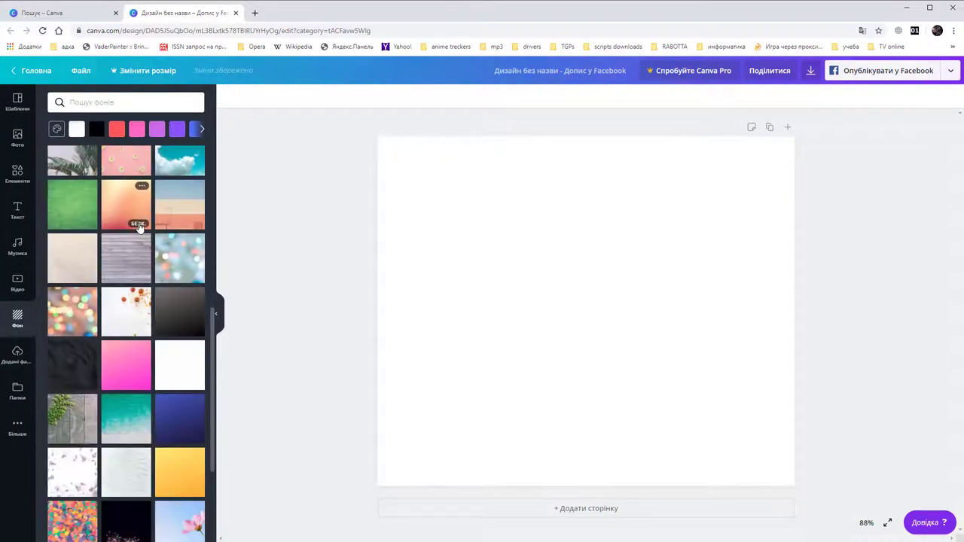
scroll(142, 228, "up", 2)
scroll(143, 229, "up", 3)
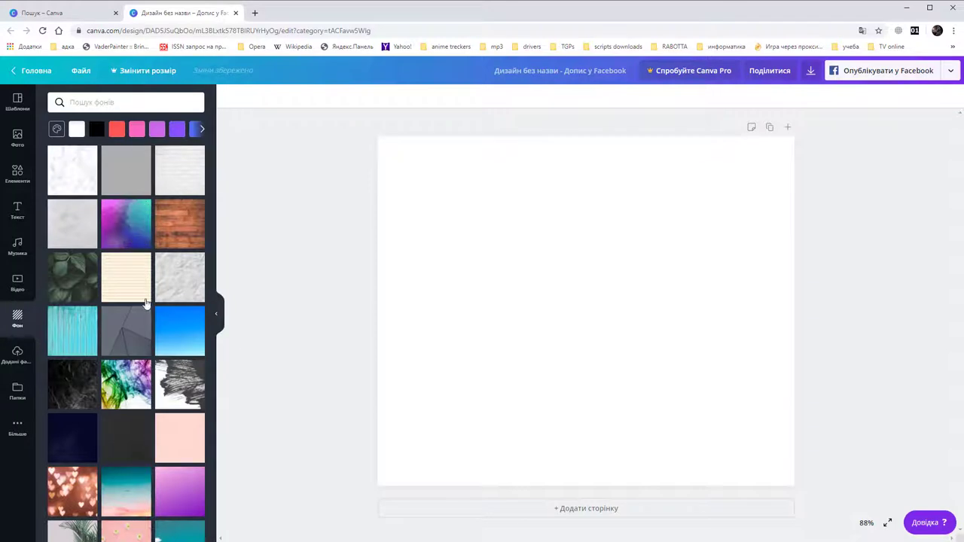
scroll(143, 297, "down", 8)
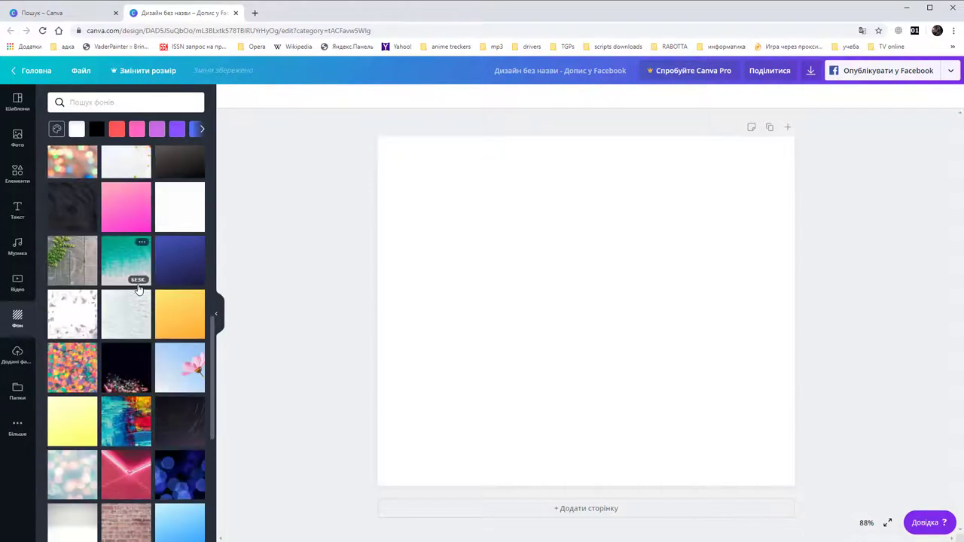
scroll(138, 288, "down", 4)
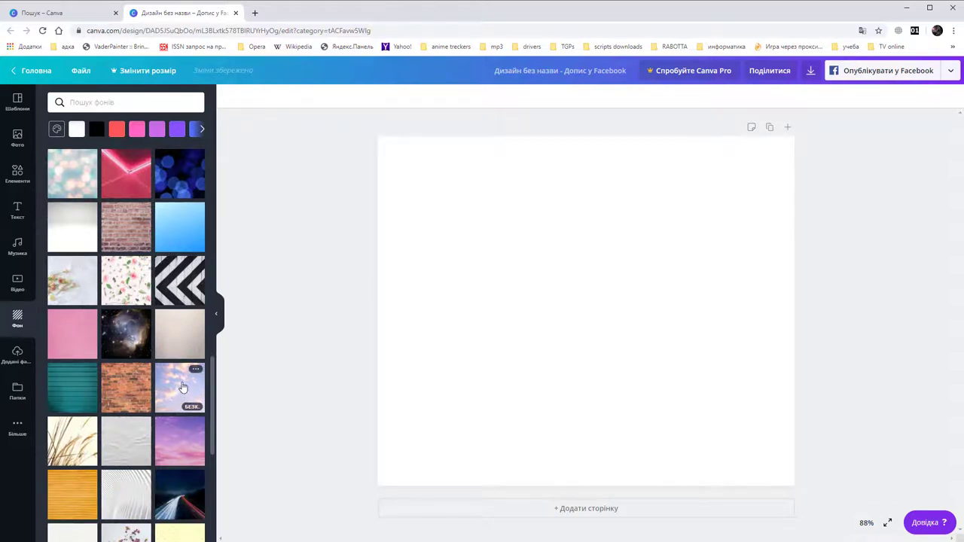
scroll(180, 386, "down", 2)
scroll(180, 385, "down", 1)
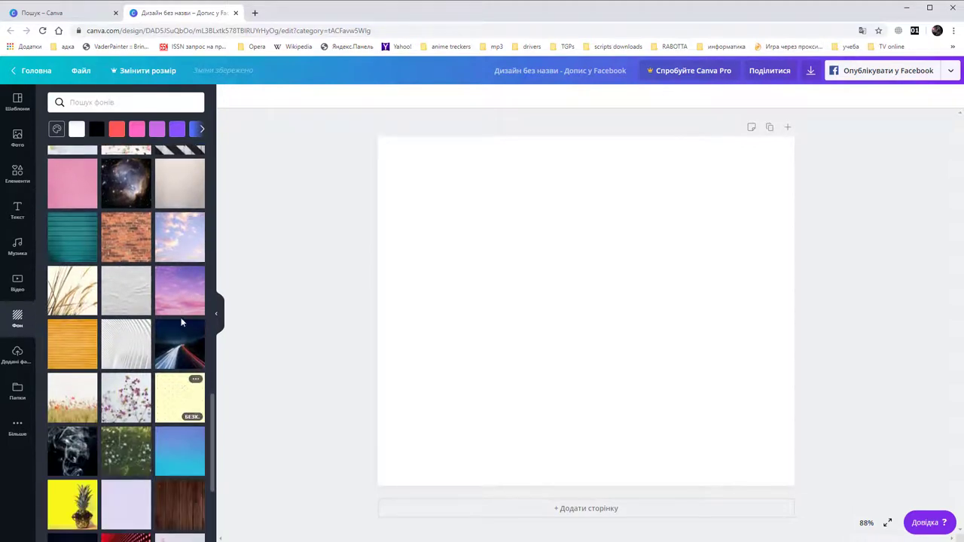
left_click(180, 246)
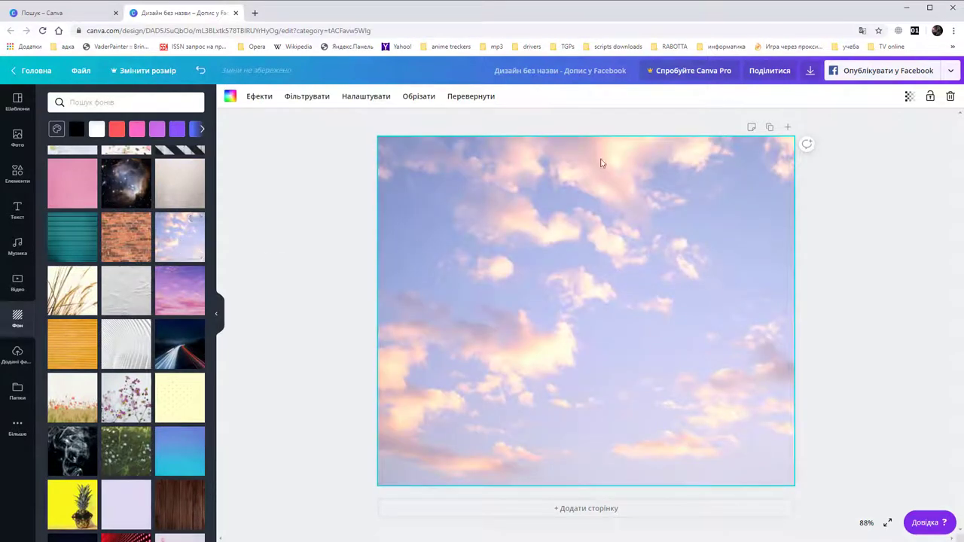
- Replace the page background with the free photo of purple and pink clouds
scroll(159, 279, "down", 4)
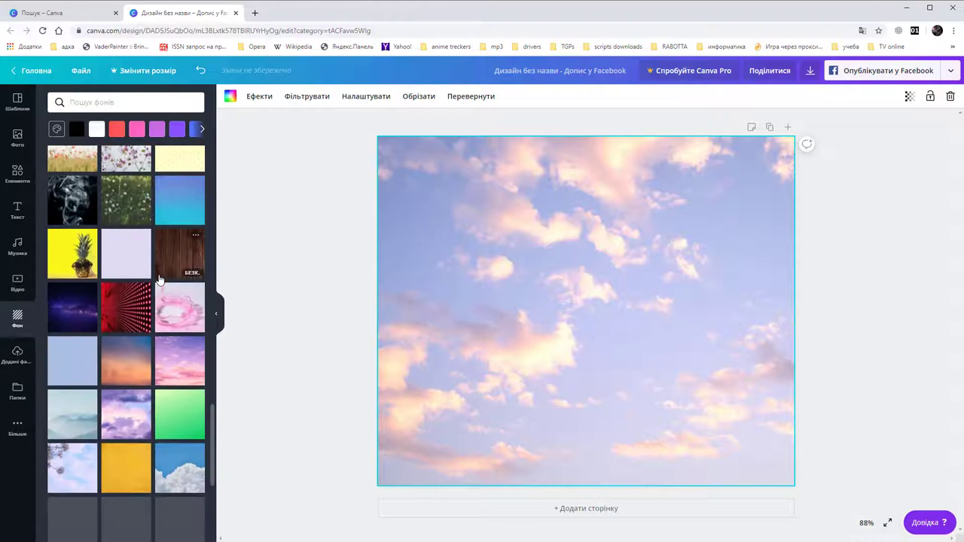
scroll(159, 279, "down", 2)
left_click(126, 314)
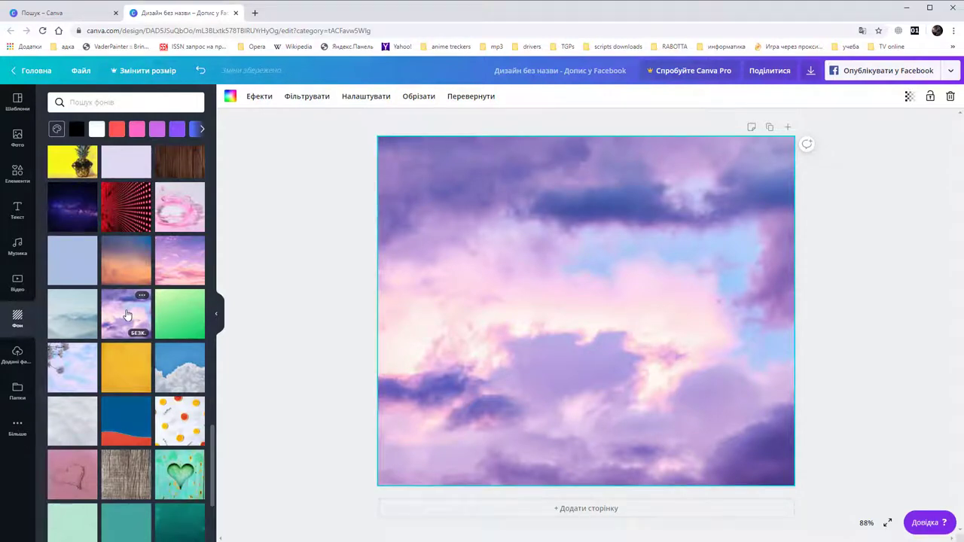
left_click(18, 357)
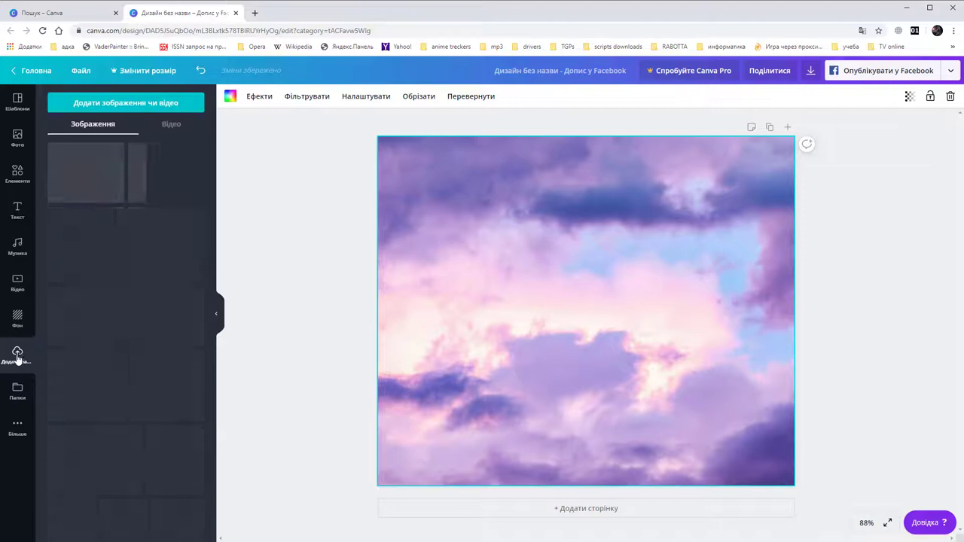
left_click(141, 111)
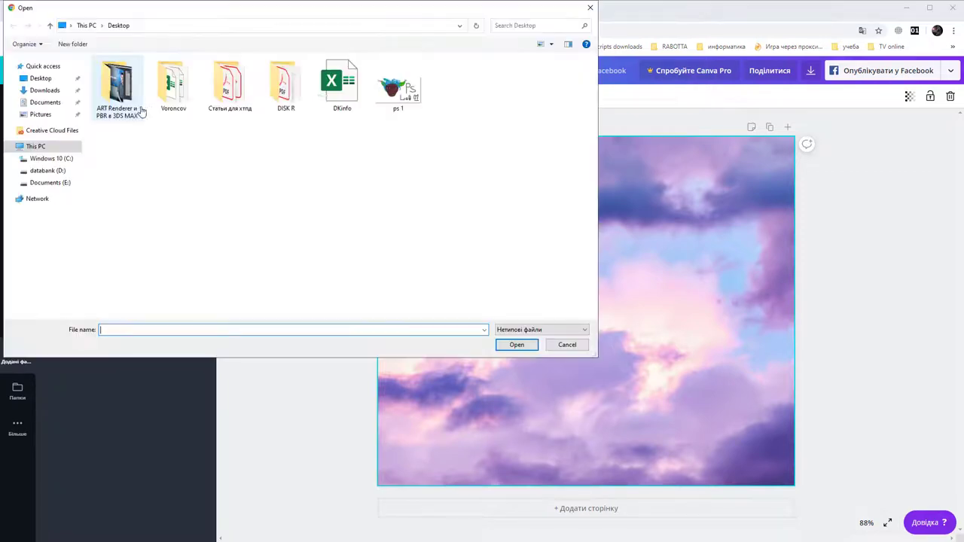
left_click(419, 68)
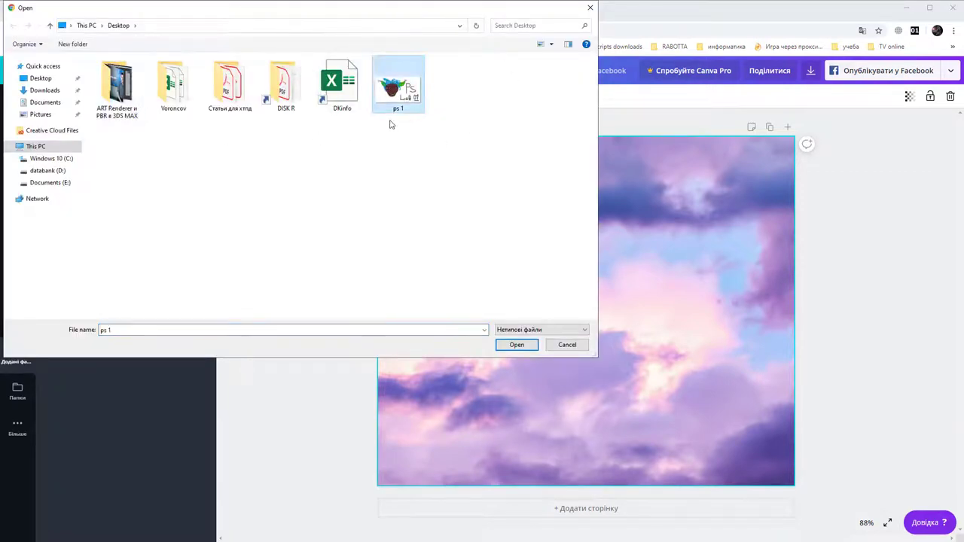
left_click(589, 7)
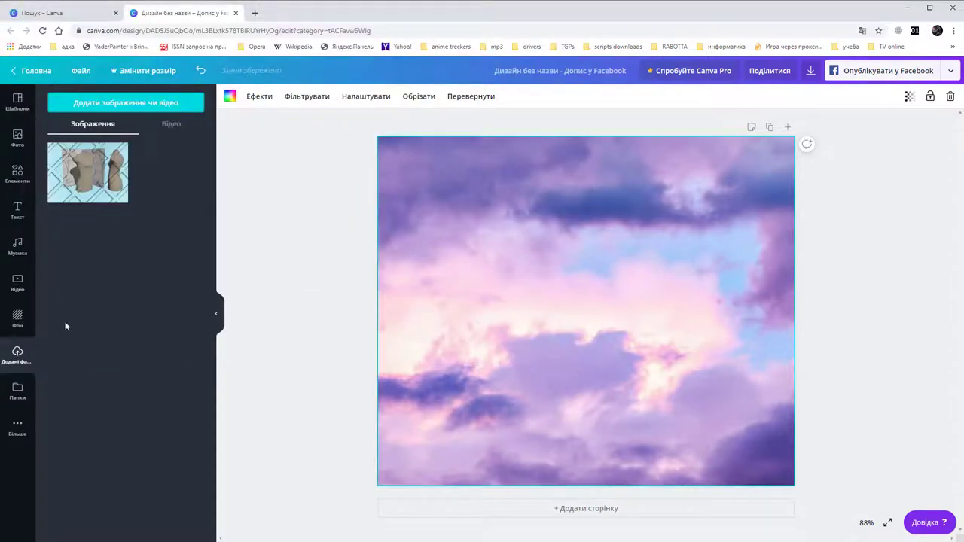
- Set the free photo of pale grey, glittering clouds as the page background
left_click(19, 140)
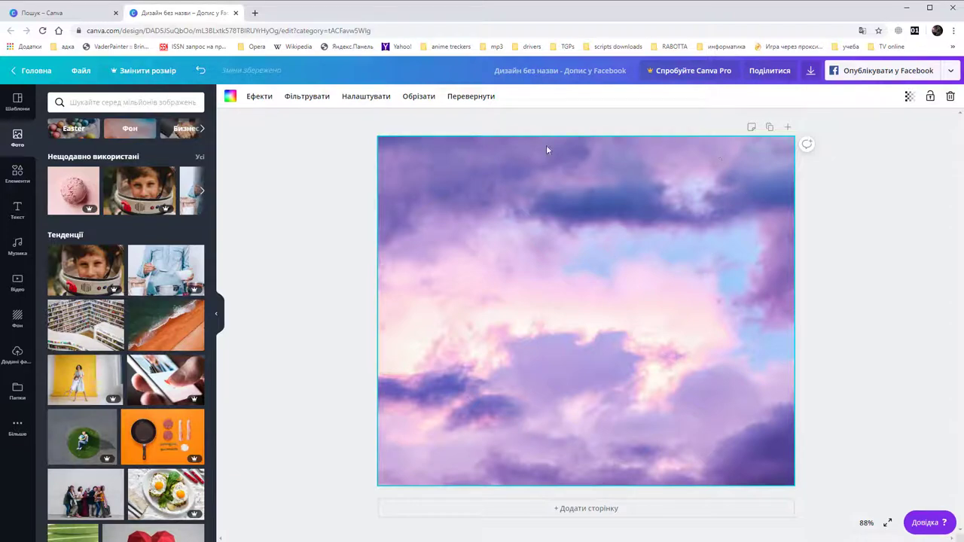
left_click(29, 324)
scroll(74, 318, "down", 5)
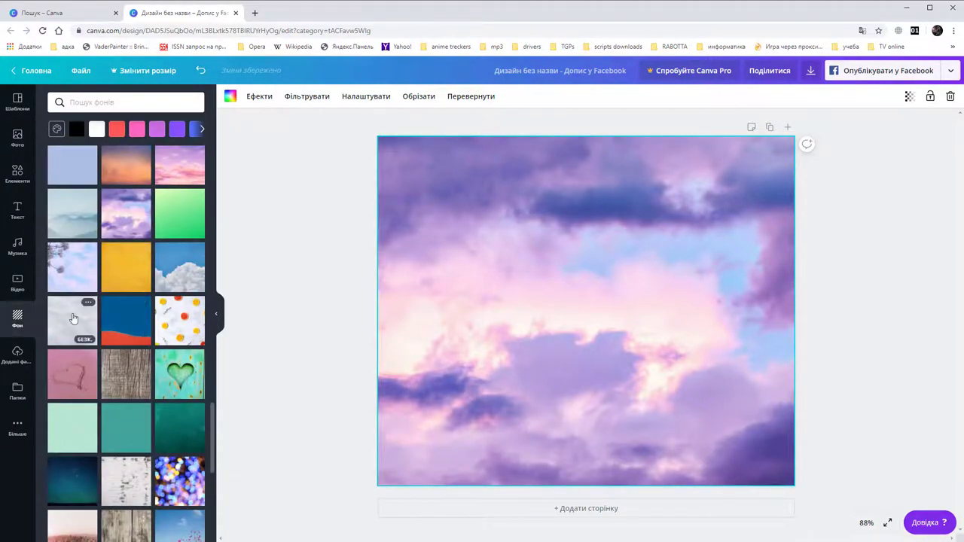
left_click(73, 318)
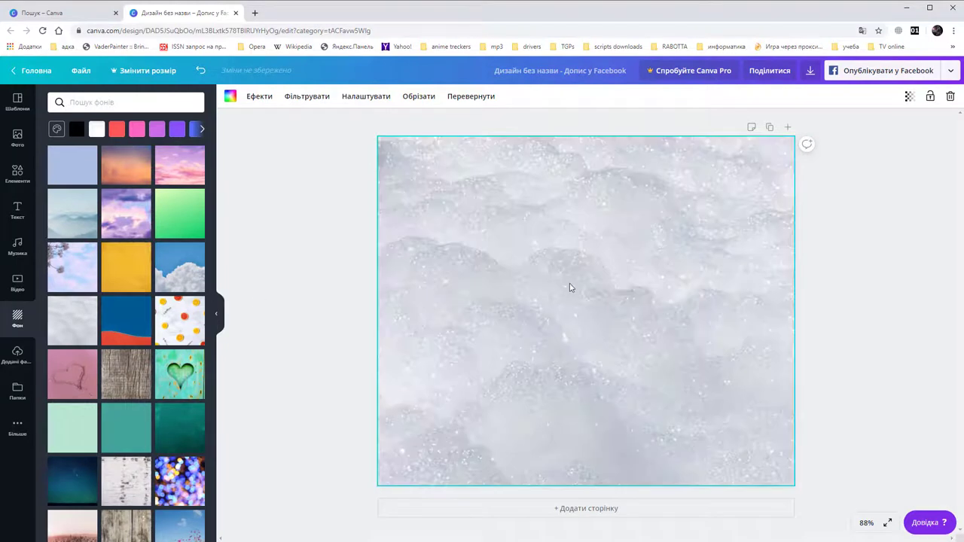
- Add two default heading text boxes to the page, one below the other
left_click(24, 216)
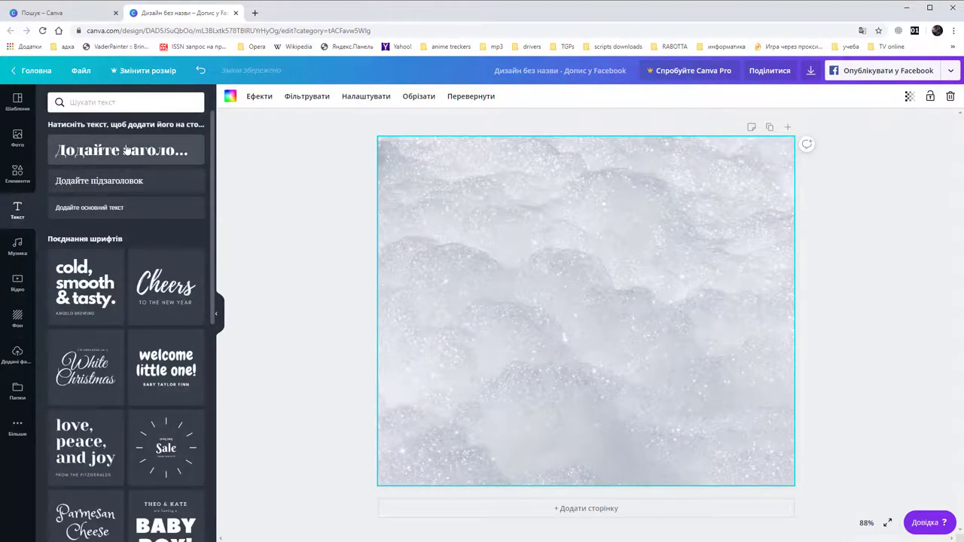
double_click(126, 149)
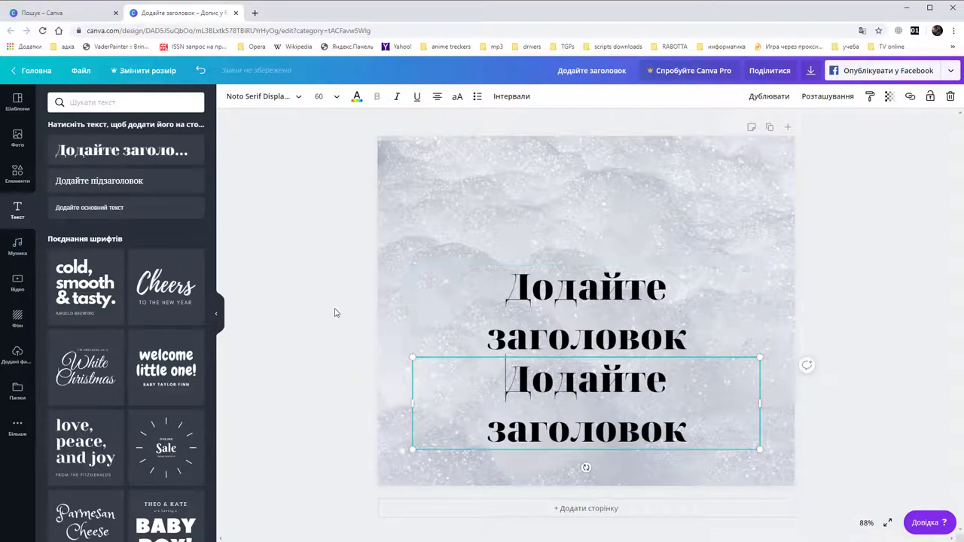
key("Right")
key("Right")
key("Right")
- Move the upper heading text box close to the page's top edge, centred horizontally
left_click(653, 354)
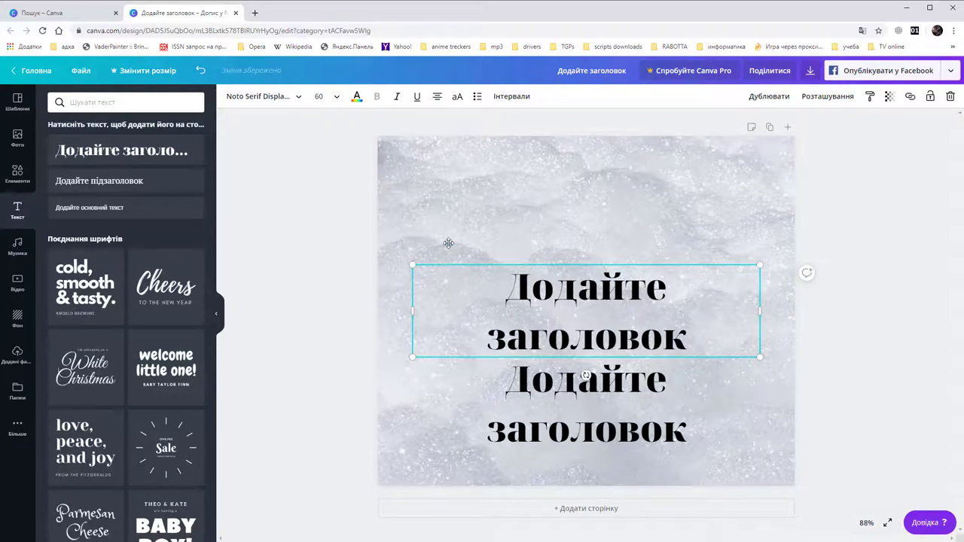
left_click_drag(448, 243, 445, 143)
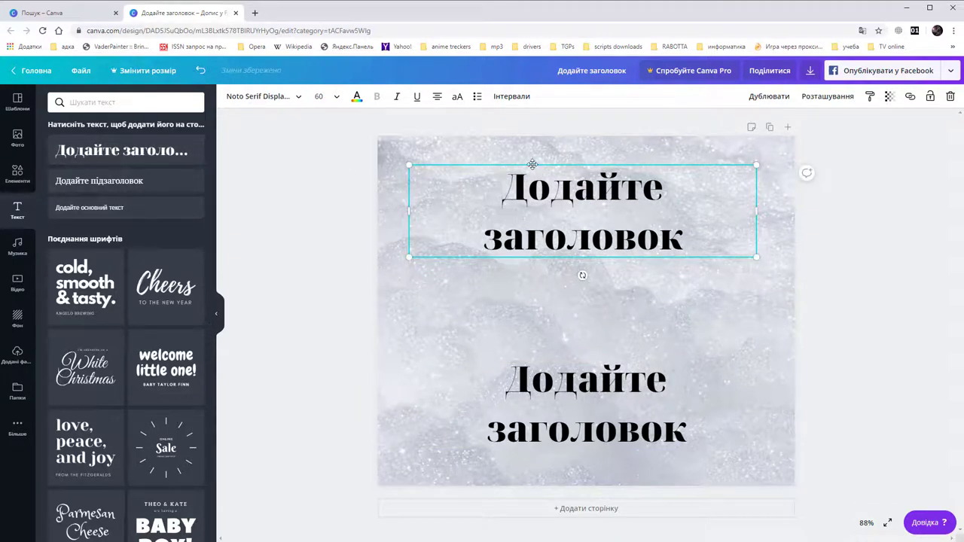
left_click_drag(531, 164, 534, 171)
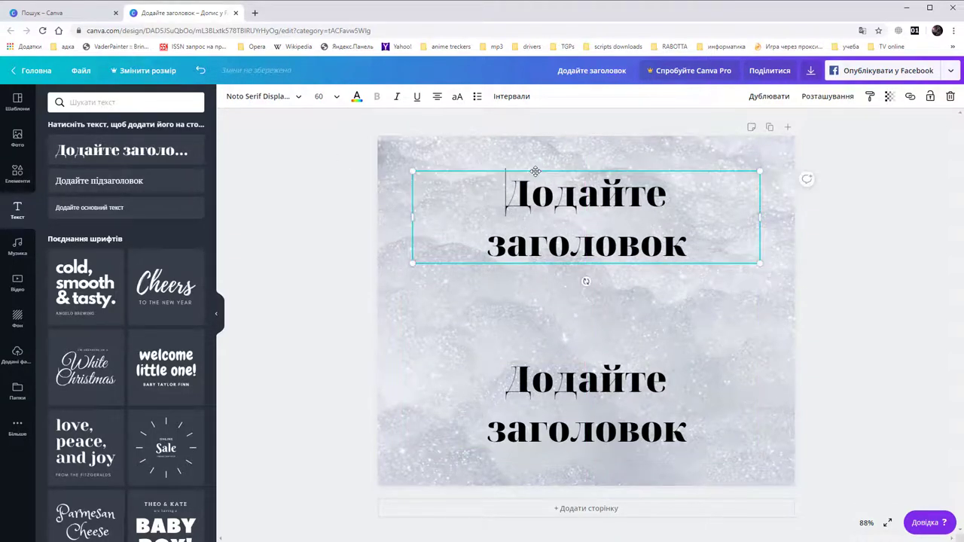
- Delete the upper duplicate heading and move the remaining heading close to the page's top edge
right_click(535, 170)
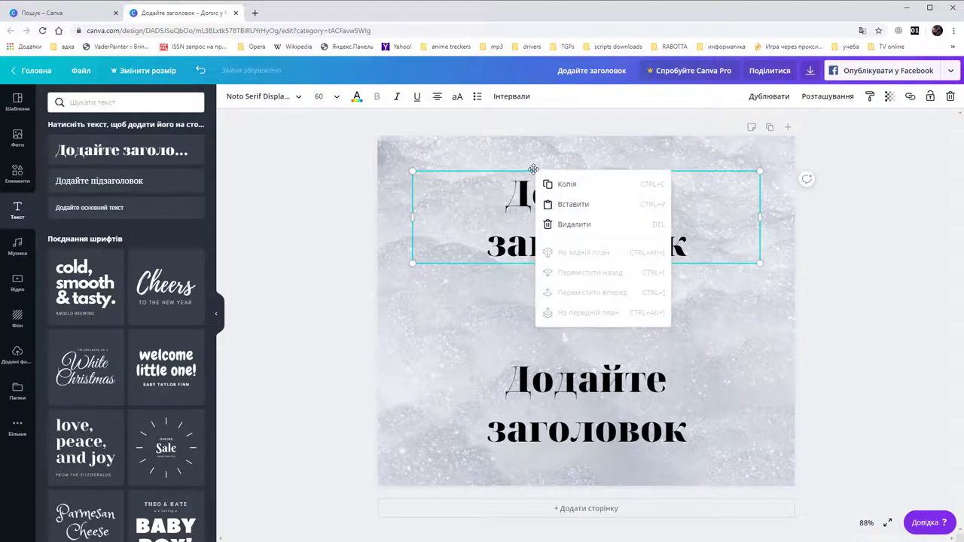
left_click(527, 166)
left_click(539, 199)
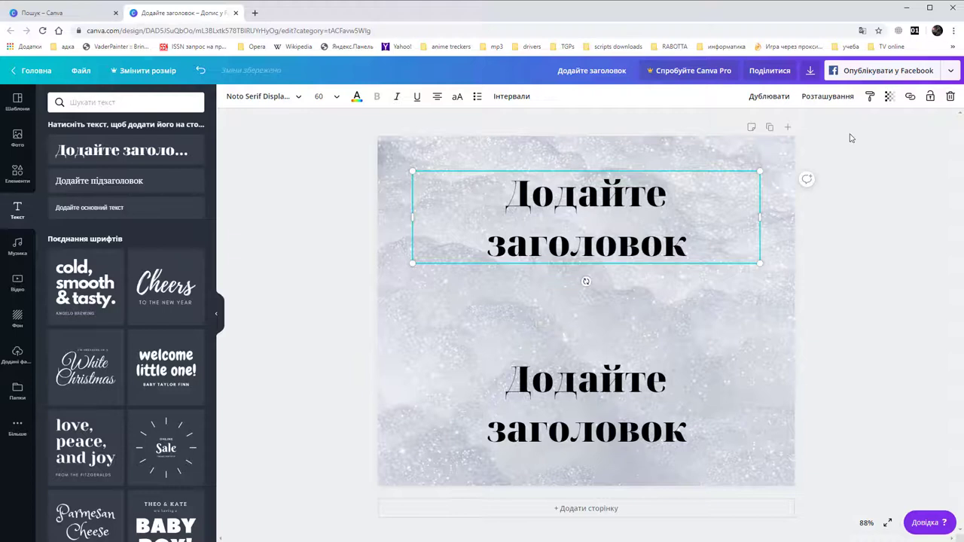
left_click(948, 96)
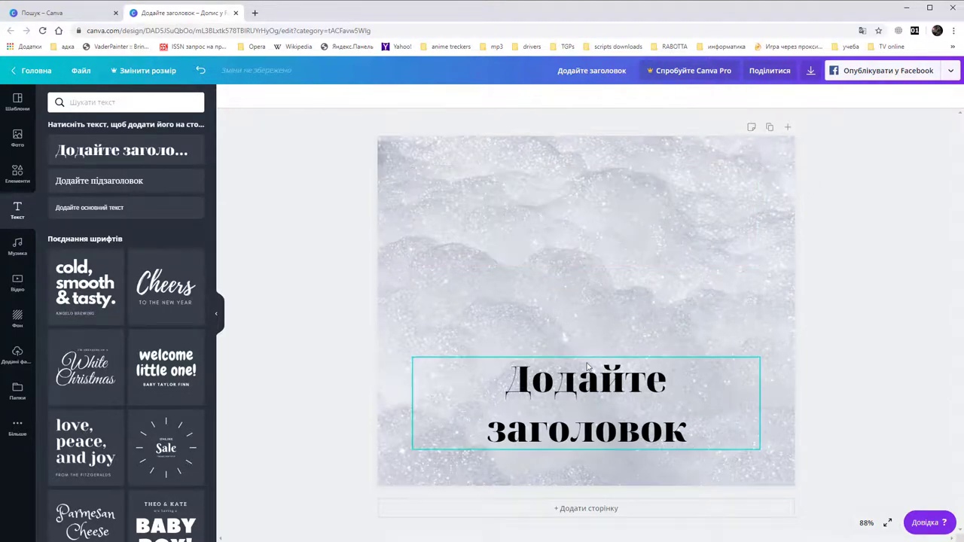
left_click_drag(591, 368, 582, 153)
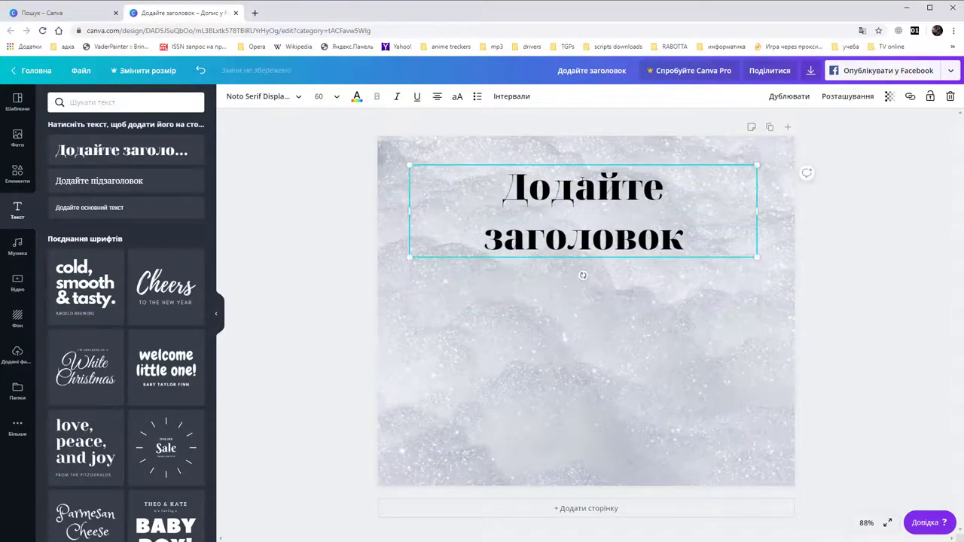
- Replace the heading's placeholder text with "Хмарни технології у дизайні"
double_click(583, 184)
left_click(637, 240)
left_click_drag(682, 229, 496, 182)
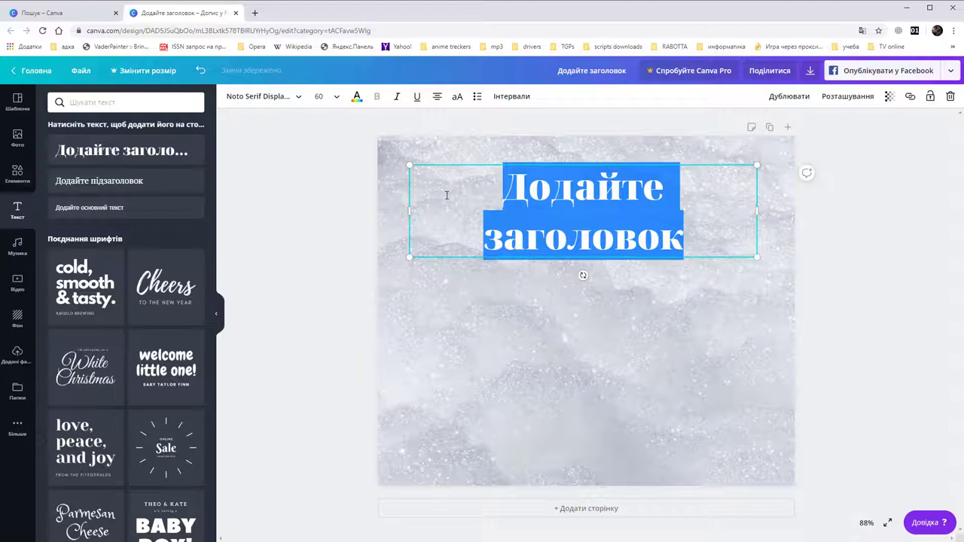
type("Хмарш т")
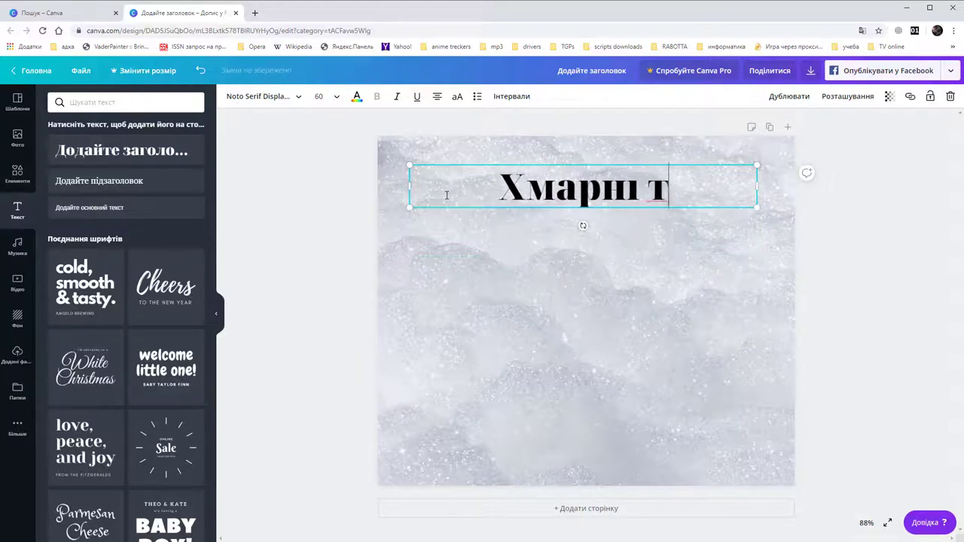
key("BackSpace")
key("BackSpace")
key("BackSpace")
type("ни ")
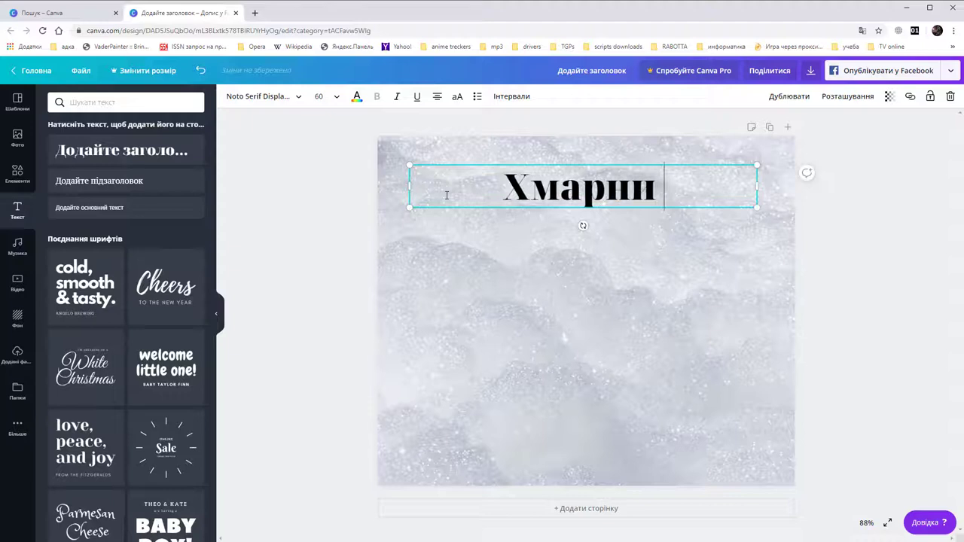
type("технол")
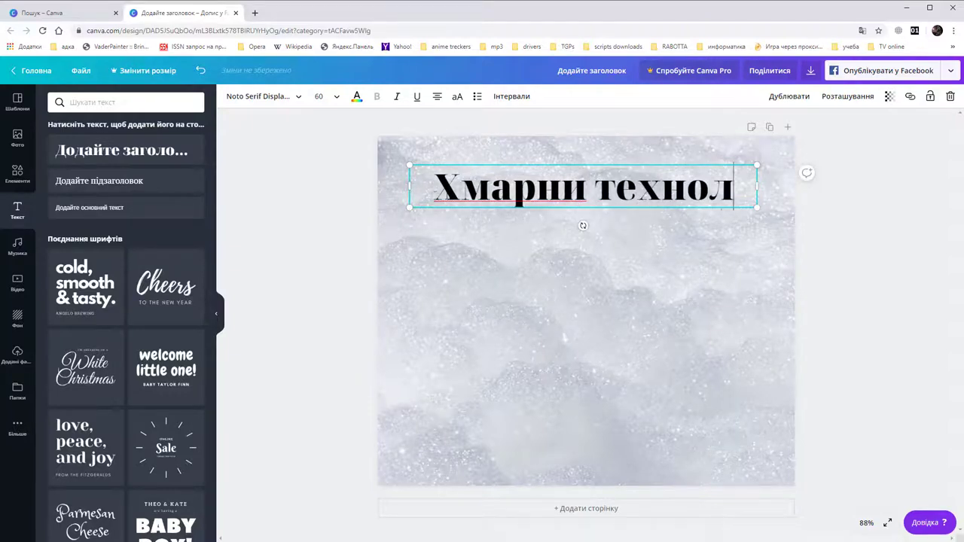
type("огії")
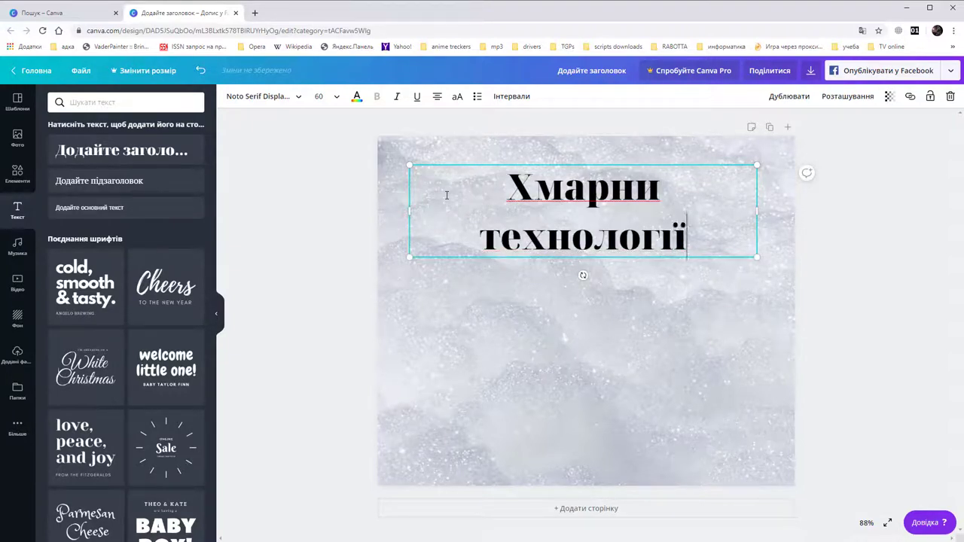
type(" у дизайні")
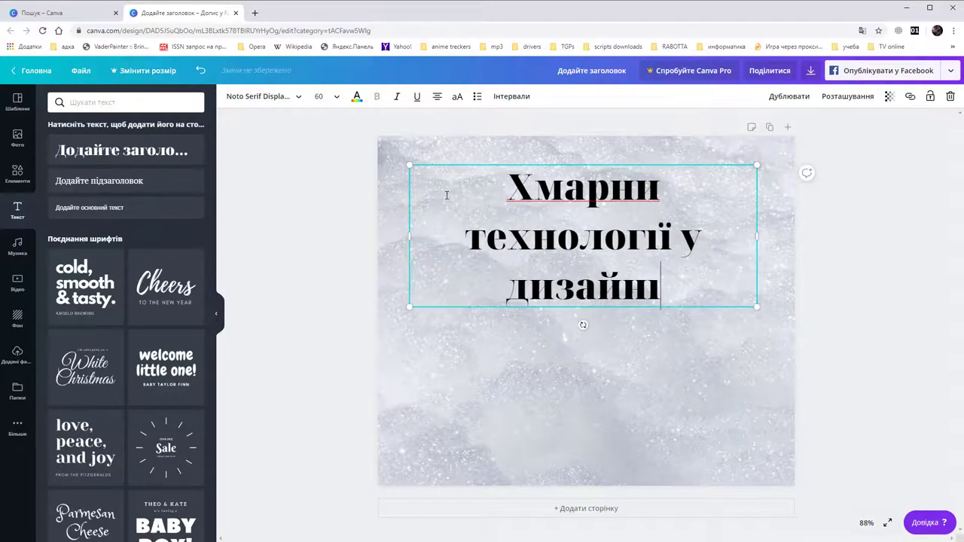
- Put "Курс - " at the start of the heading and correct "Хмарни" to "Хмарні"
key("Up")
key("Up")
type("Курс")
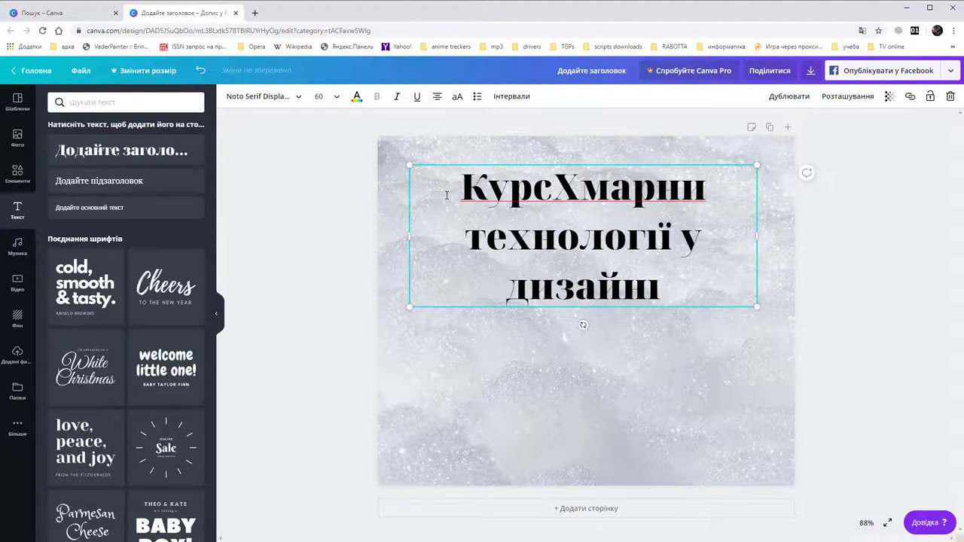
type(" -")
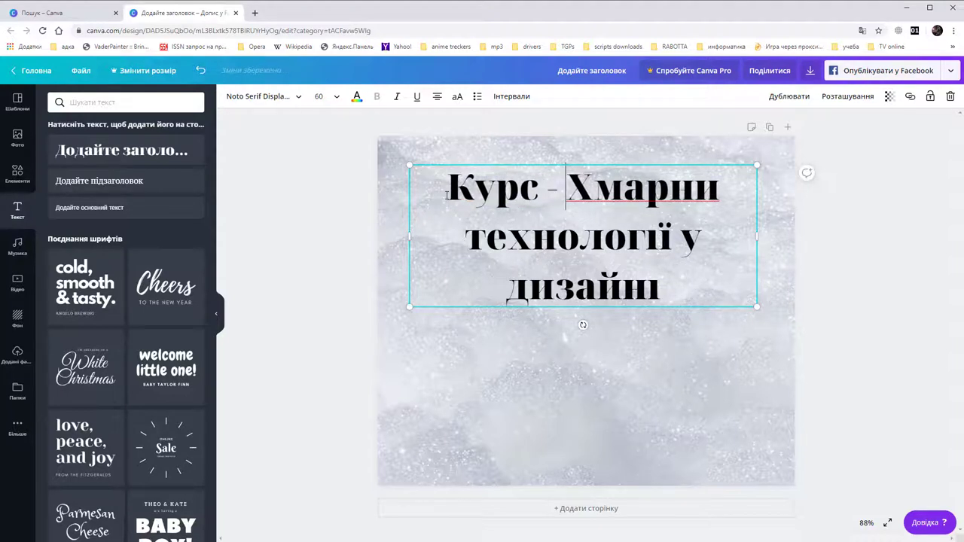
key("End")
key("BackSpace")
key("BackSpace")
type("і")
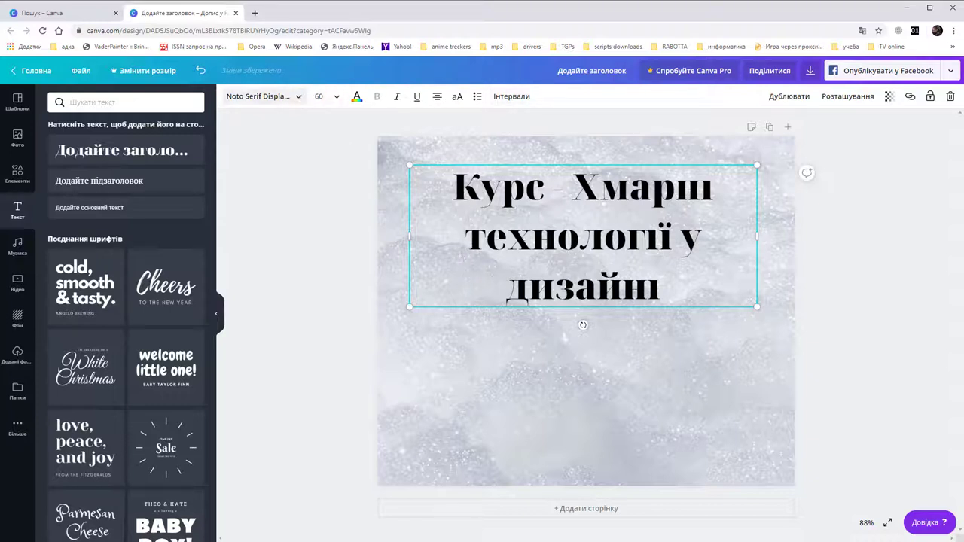
- Set the whole heading's font size to 36 and widen its text box towards both side edges of the page
left_click(450, 172)
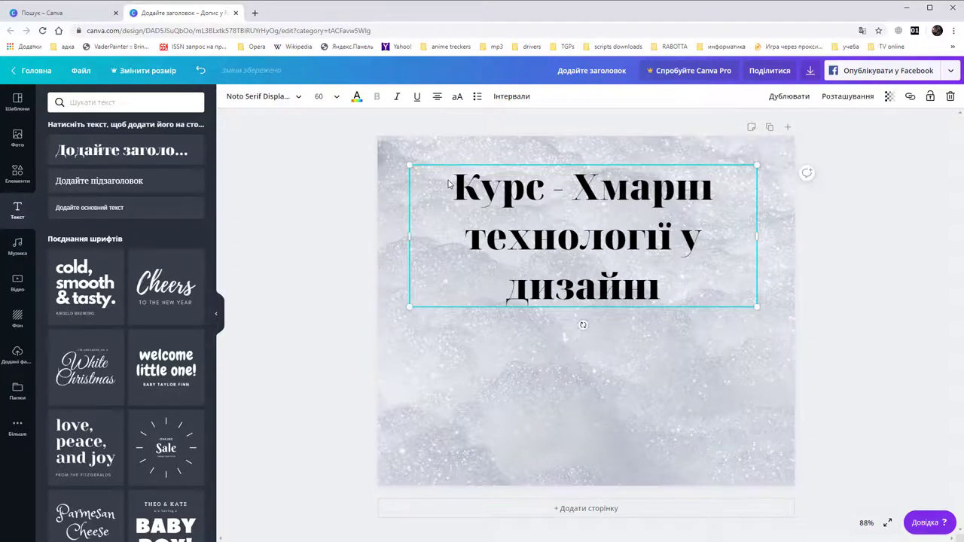
left_click_drag(451, 178, 710, 287)
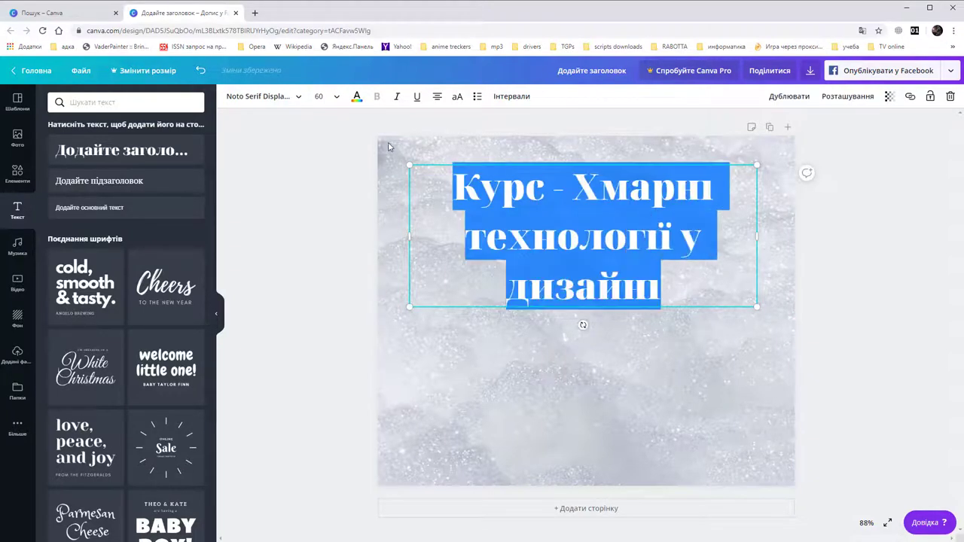
left_click(333, 101)
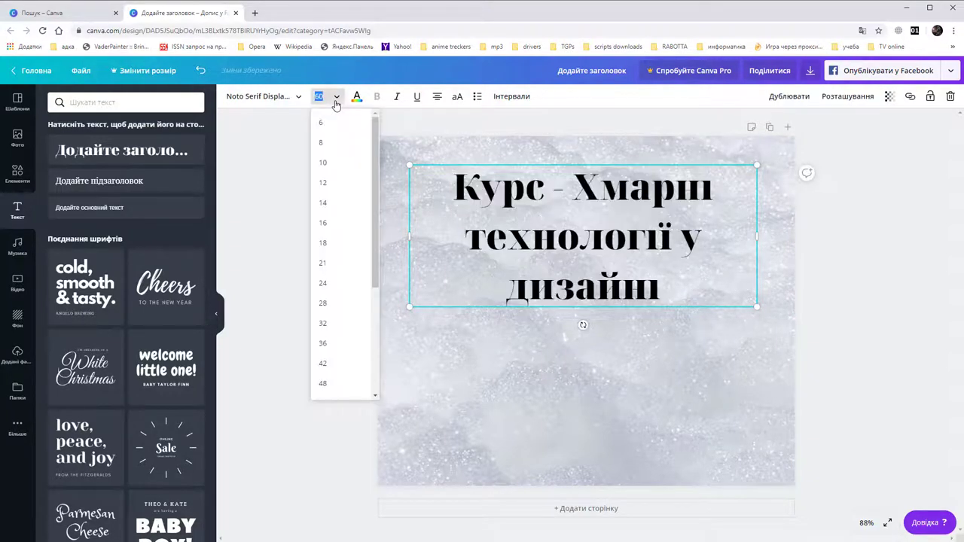
left_click(325, 325)
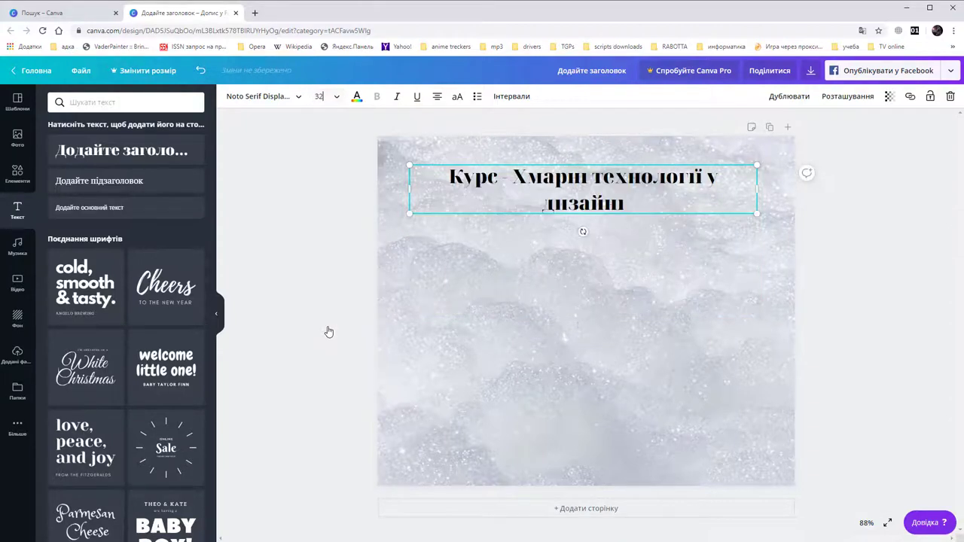
left_click(332, 97)
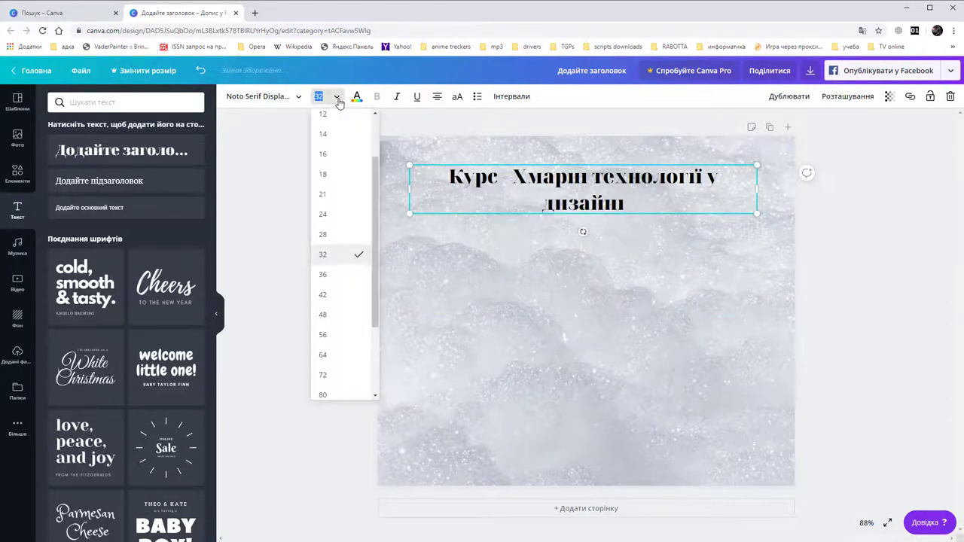
left_click(322, 275)
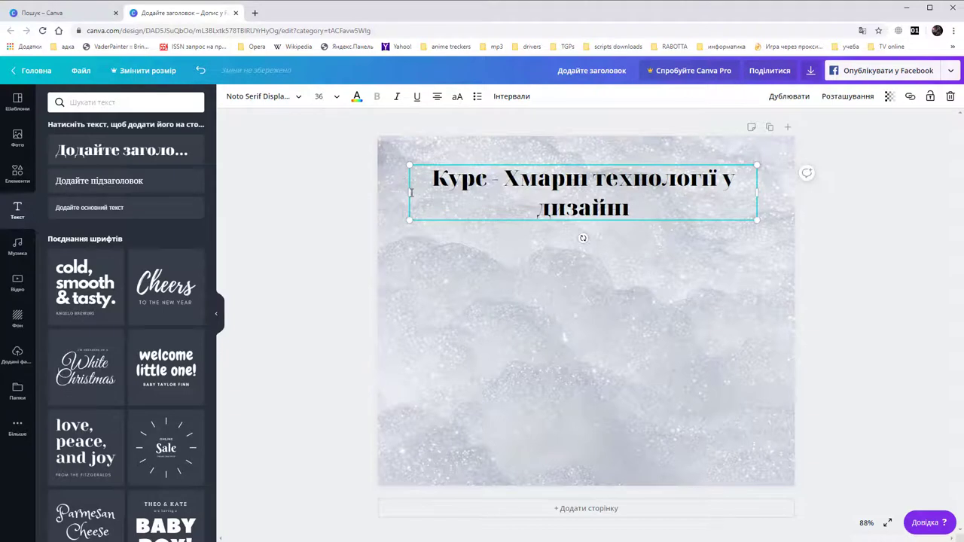
left_click_drag(407, 192, 389, 192)
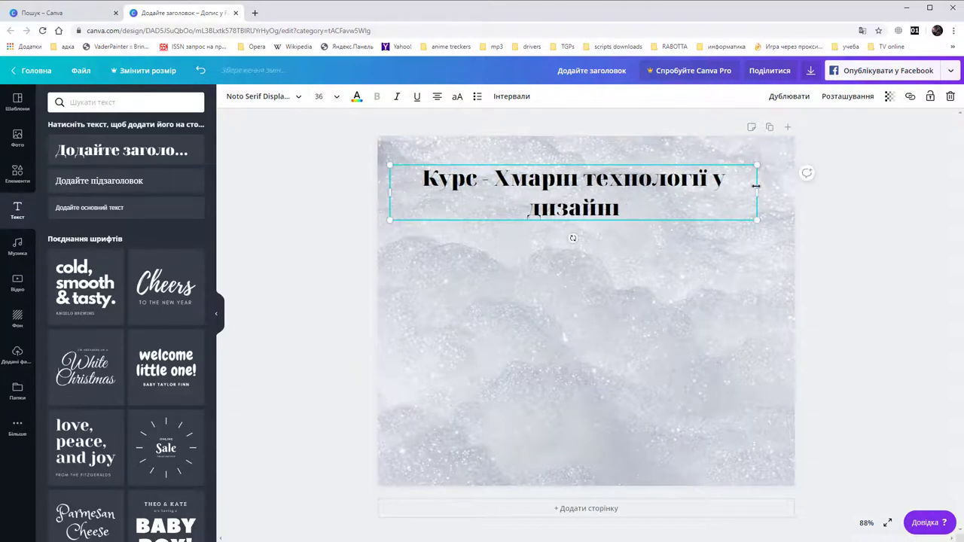
left_click_drag(758, 191, 780, 190)
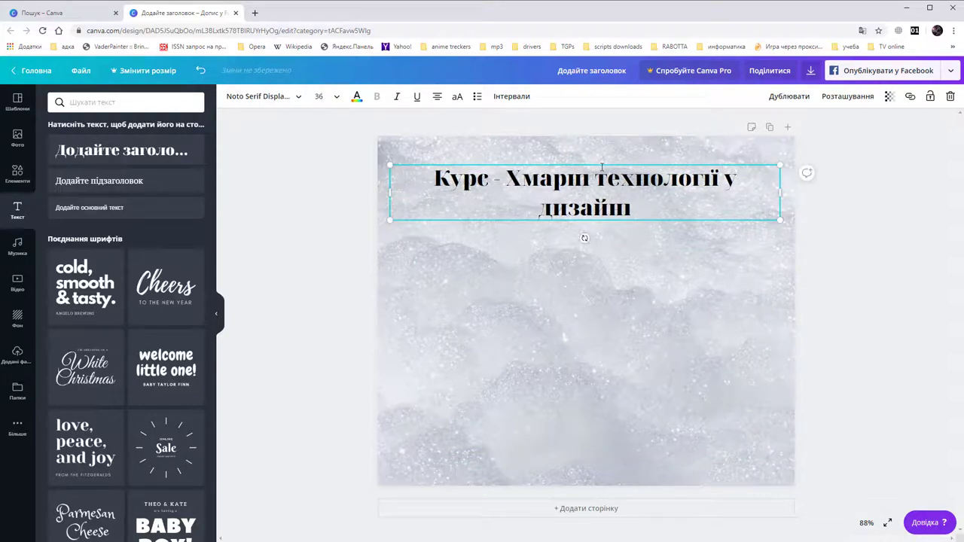
- Move the heading slightly higher on the page and recolour its whole text coral red
left_click_drag(601, 163, 602, 152)
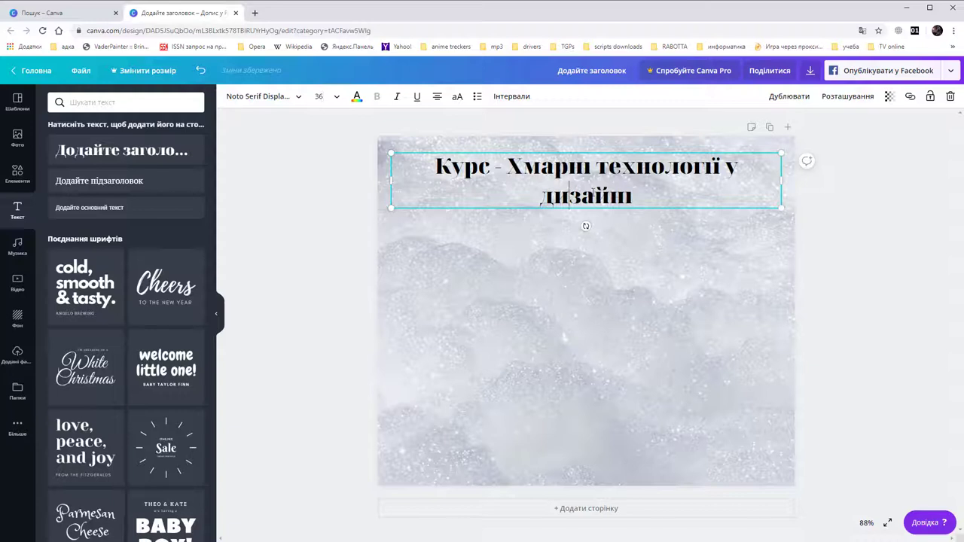
triple_click(642, 198)
left_click(356, 97)
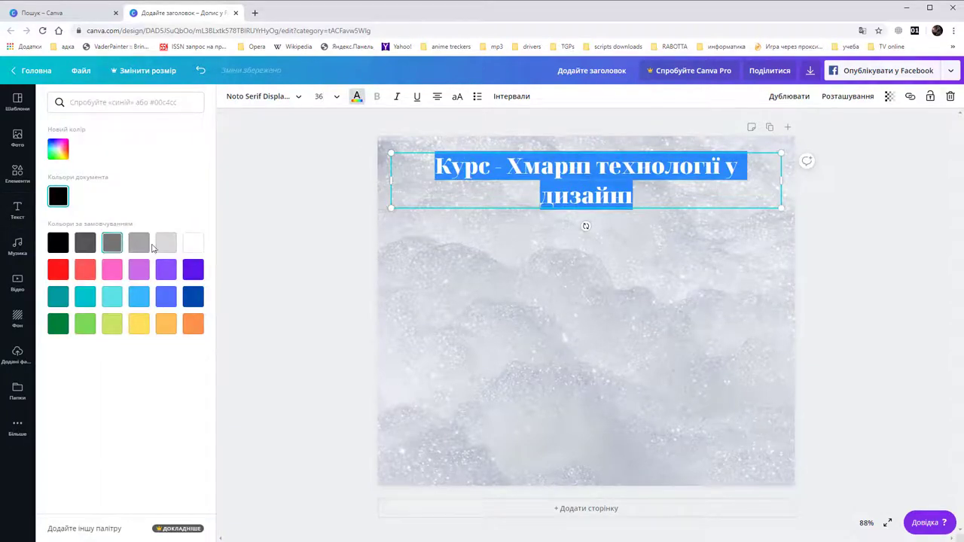
left_click(112, 241)
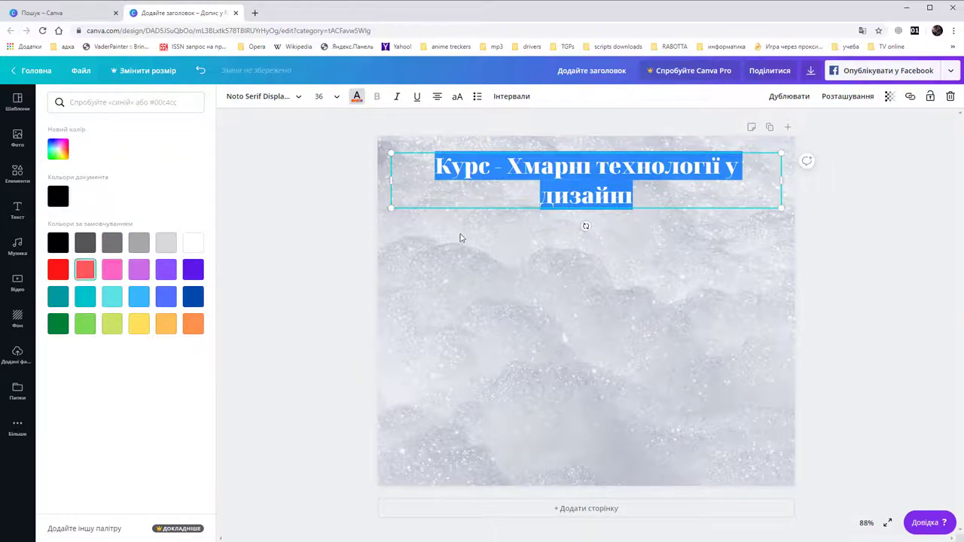
left_click(489, 231)
left_click(500, 191)
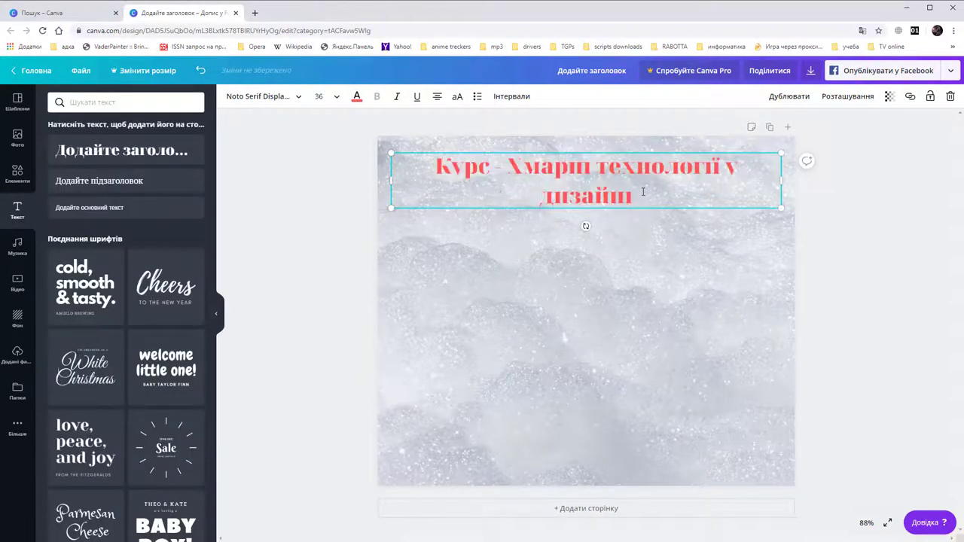
- Browse the Ukrainian fonts available for the whole heading text
mouse_move(643, 191)
left_mouse_down()
mouse_move(410, 175)
mouse_move(400, 166)
left_mouse_up()
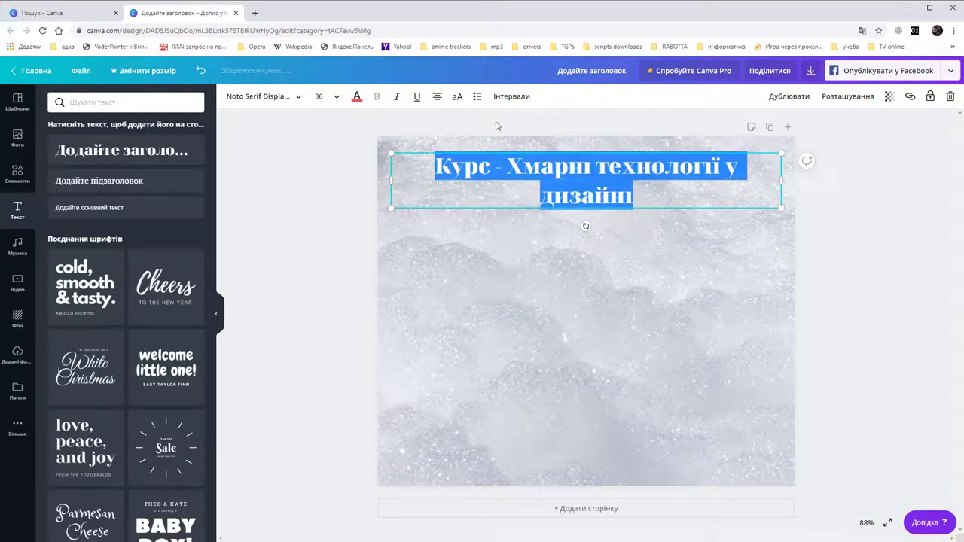
left_click(300, 101)
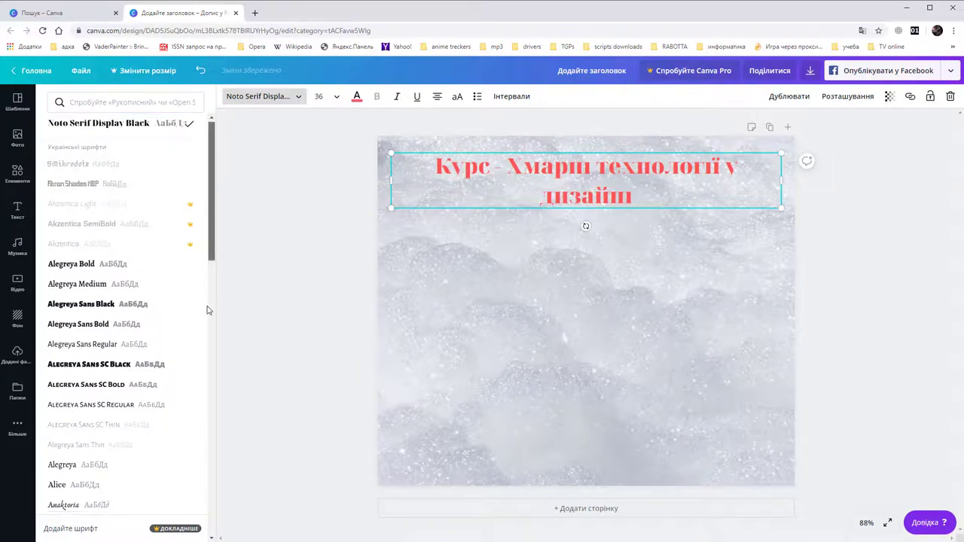
scroll(205, 354, "down", 5)
left_click_drag(212, 301, 214, 148)
left_click(319, 96)
left_click(320, 96)
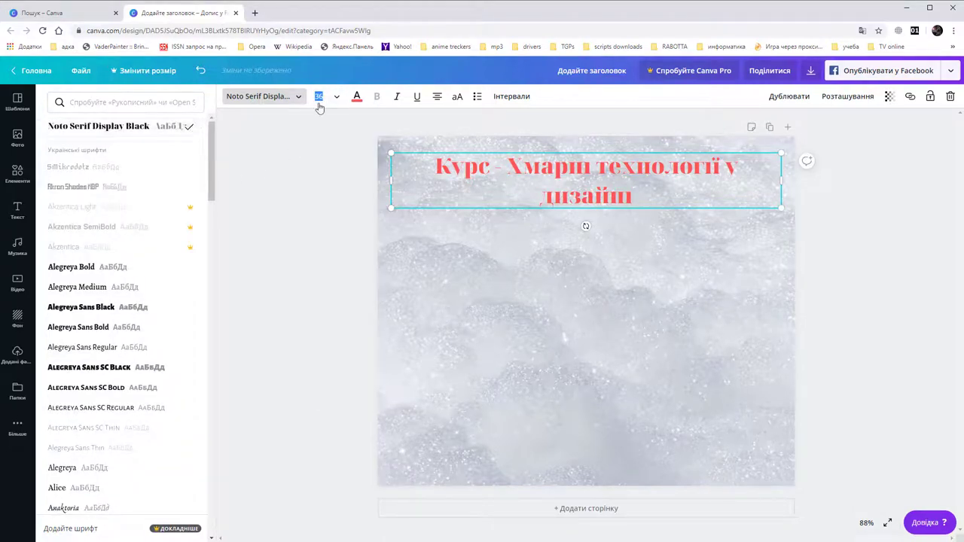
- Try several default colours on the heading text, including violet, orange, yellow and green, and settle on dark teal
left_click(358, 99)
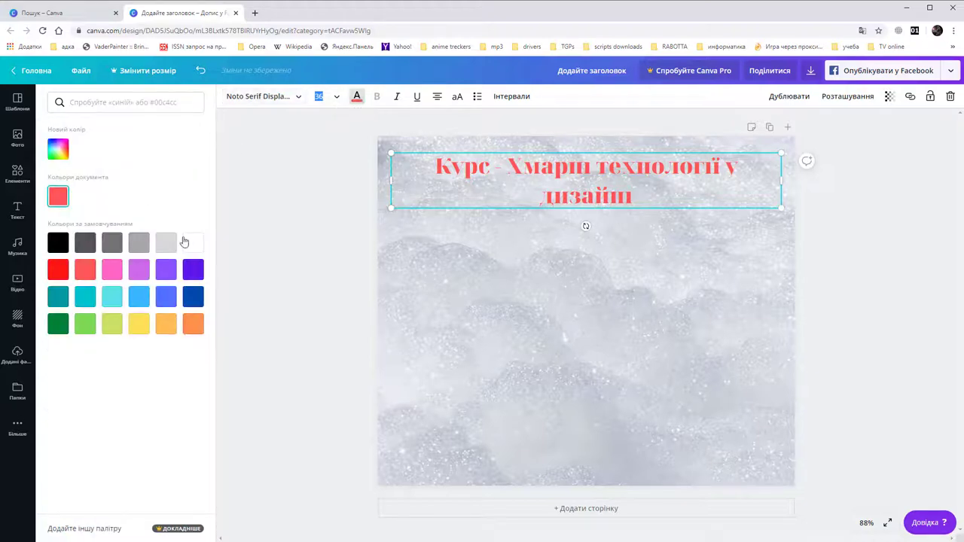
left_click(193, 243)
left_click(193, 273)
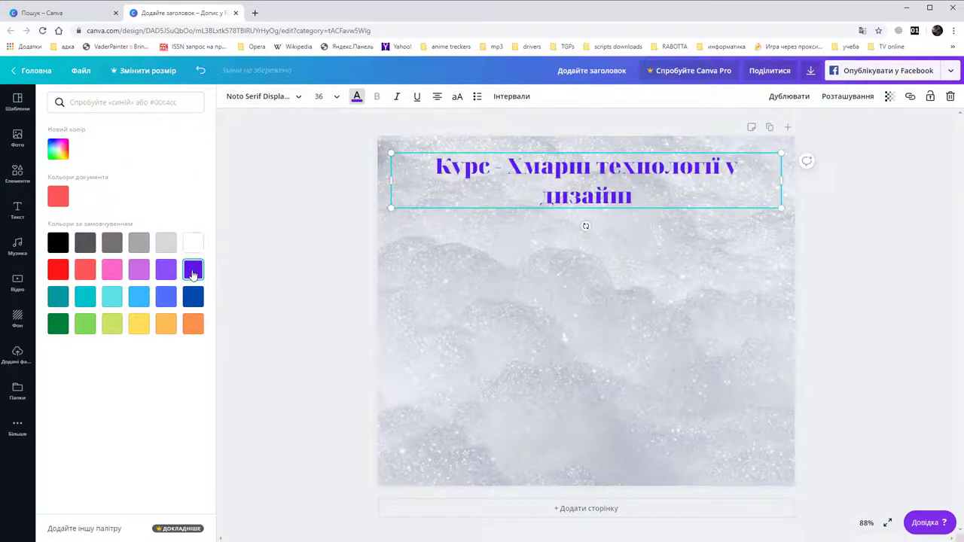
left_click(193, 325)
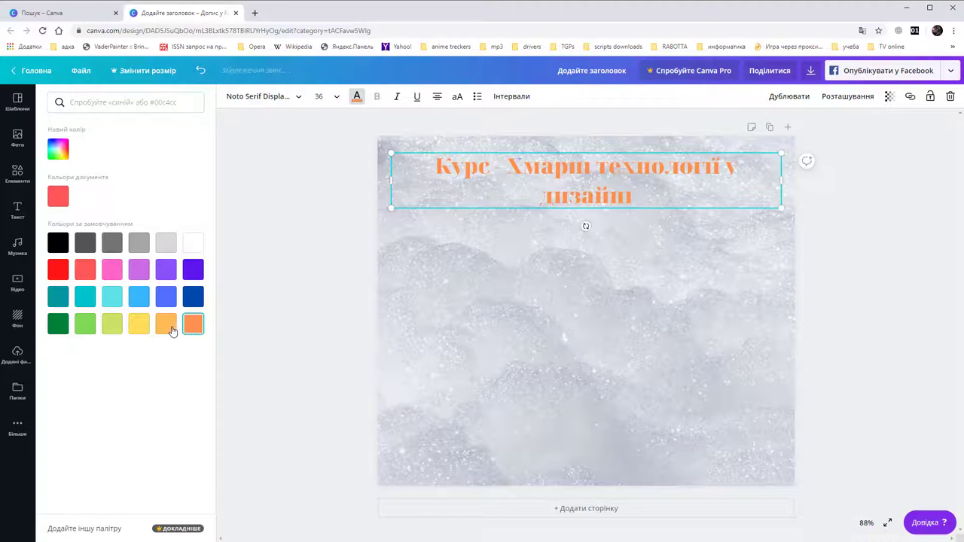
left_click(167, 326)
left_click(137, 326)
left_click(111, 326)
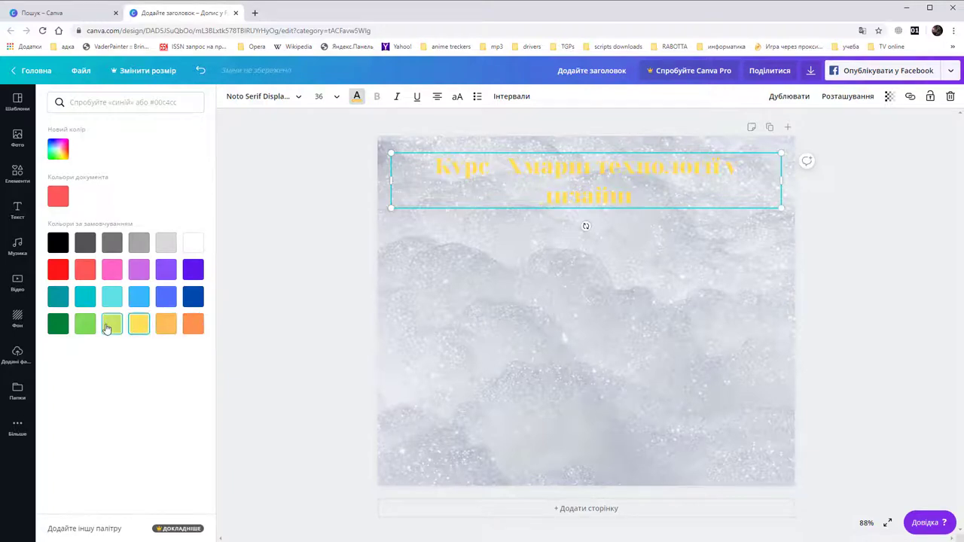
left_click(81, 328)
left_click(58, 324)
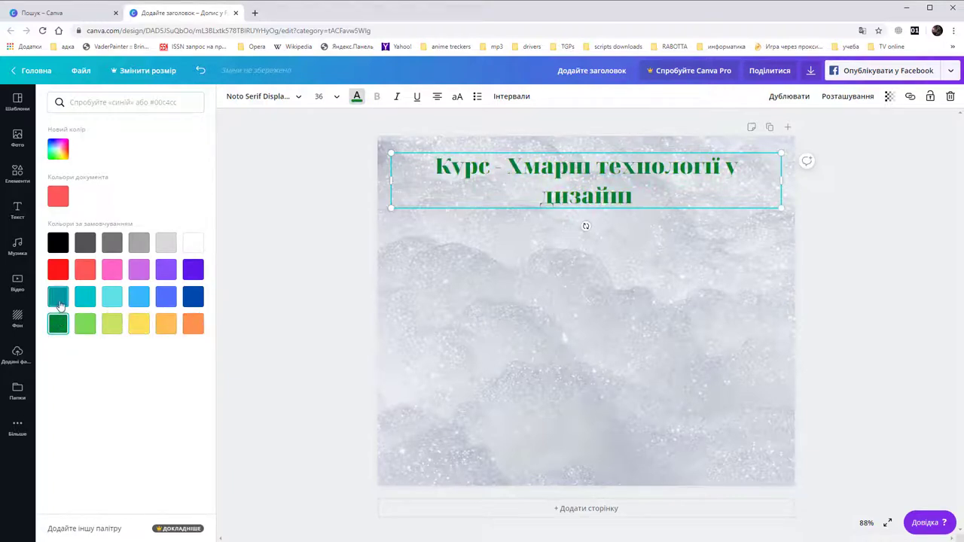
left_click(59, 299)
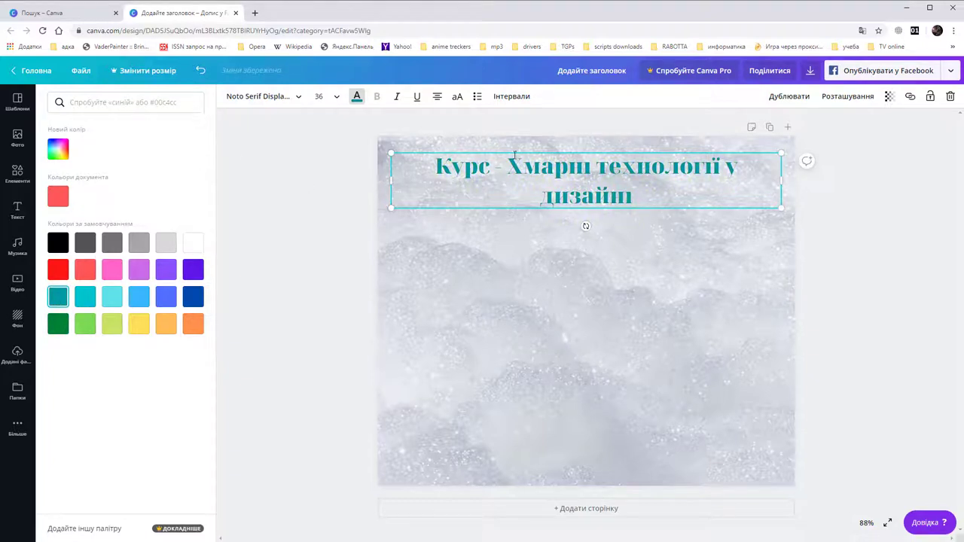
key("Escape")
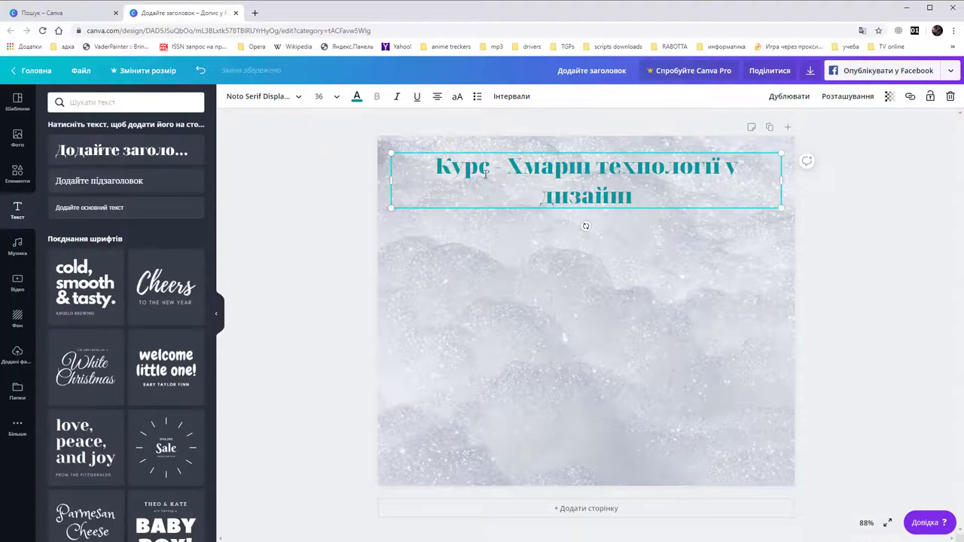
- Underline the whole heading text and deselect the heading
left_click_drag(640, 201, 399, 171)
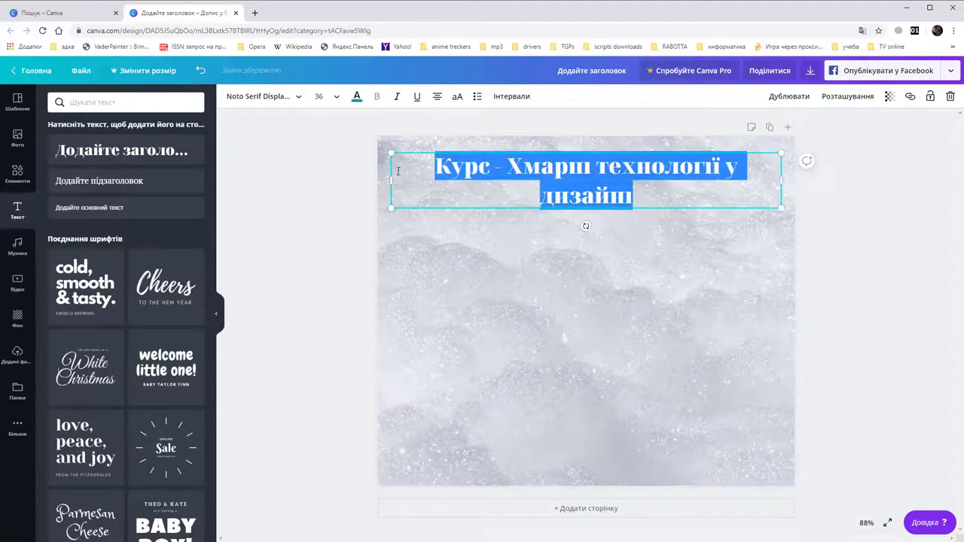
left_click(418, 97)
left_click(677, 233)
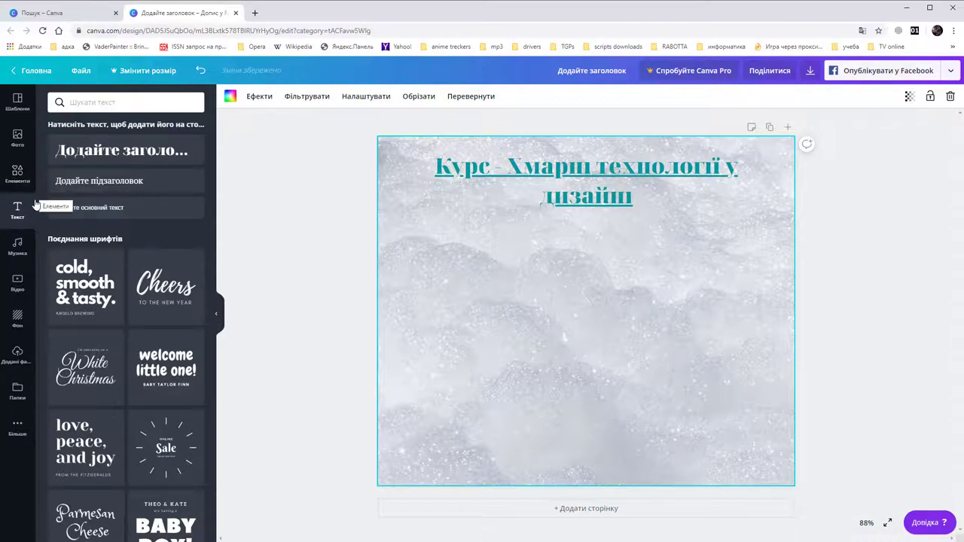
- Add the desktop monitor frame from the "Рамки" collection to the page, shrink it slightly and centre it below the heading
left_click(22, 175)
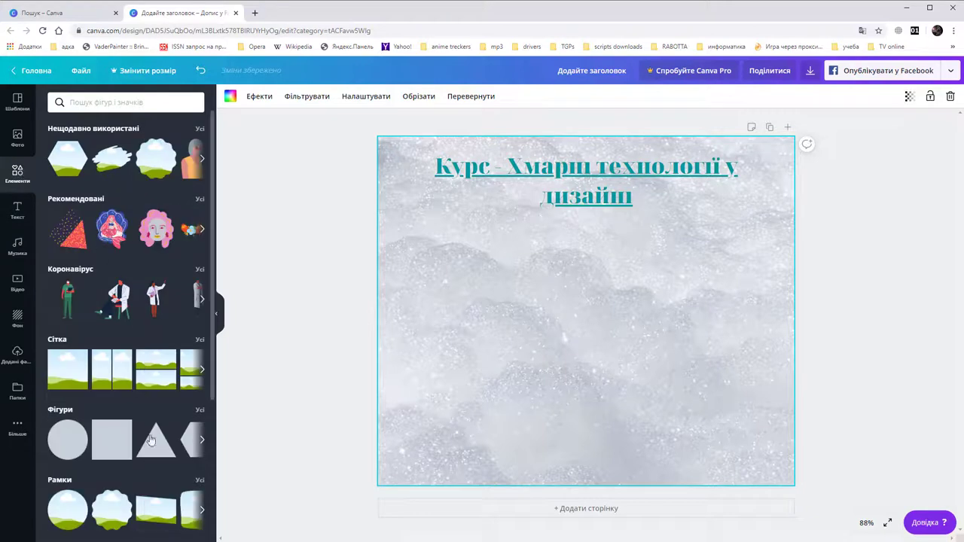
left_click(200, 482)
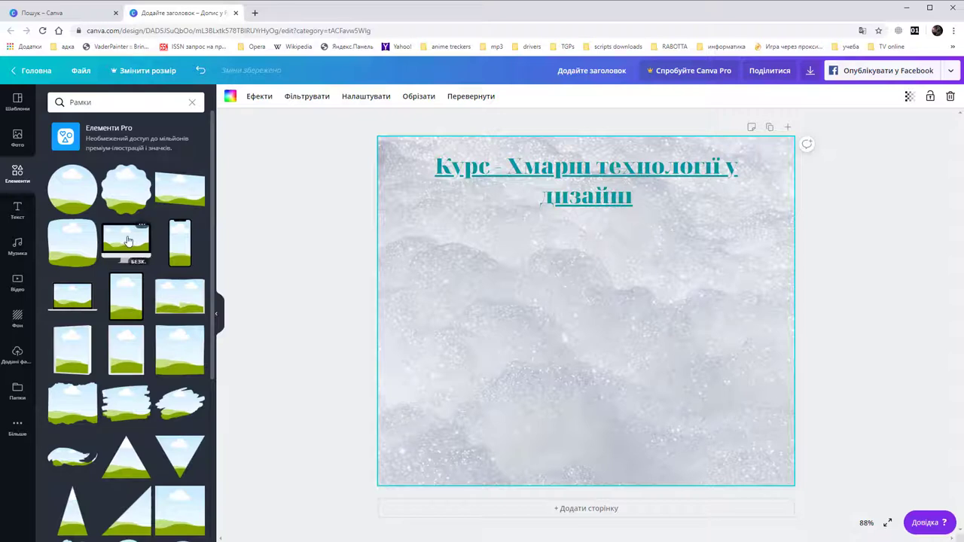
left_click_drag(128, 240, 527, 286)
left_click_drag(659, 328, 587, 259)
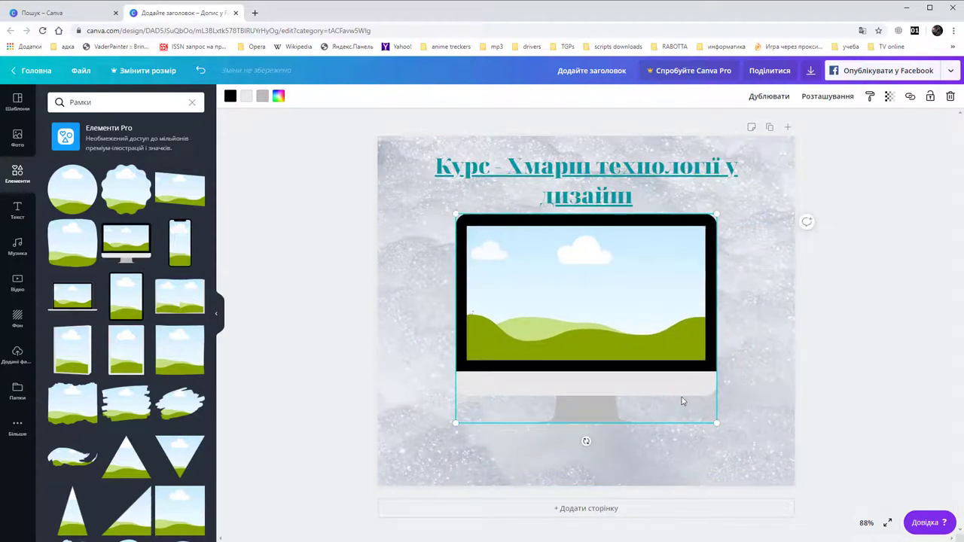
left_click_drag(719, 424, 694, 403)
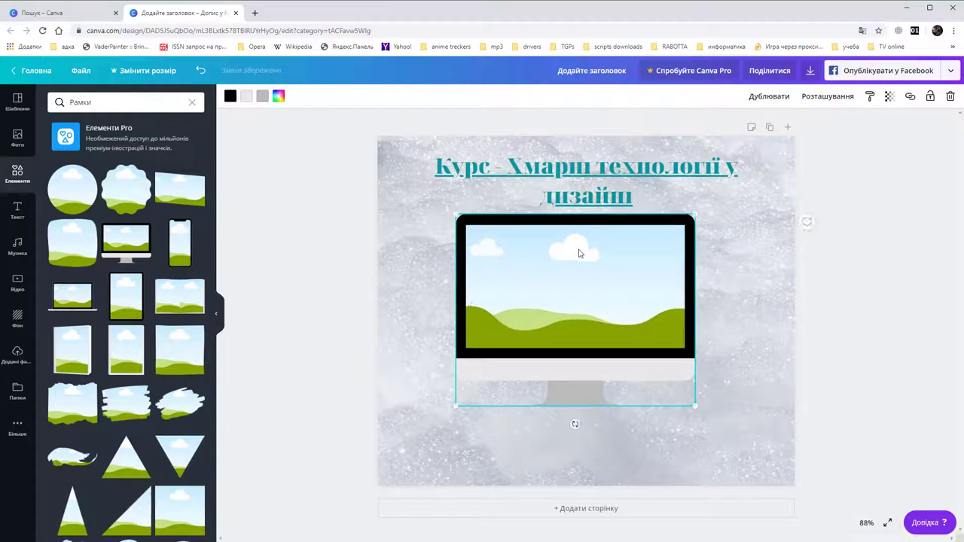
left_click_drag(579, 251, 584, 257)
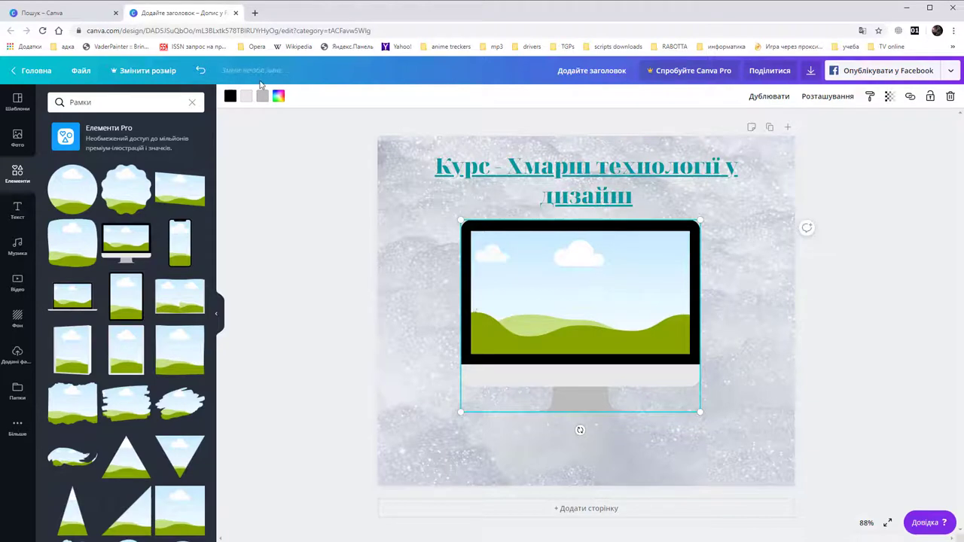
- Search Canva's photos for "хмари" and look through the results for an image to fill the monitor frame
left_click(19, 138)
left_click(106, 100)
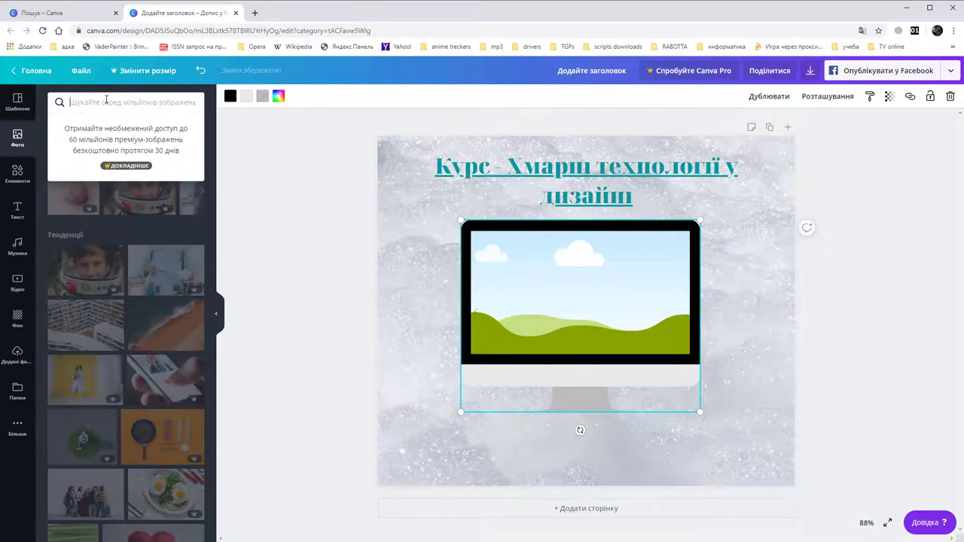
type("хмари")
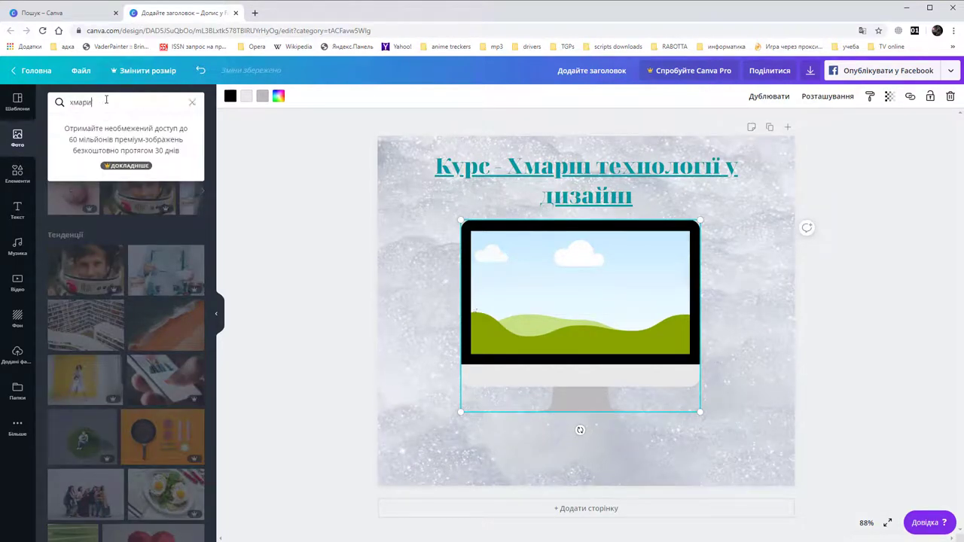
key("Return")
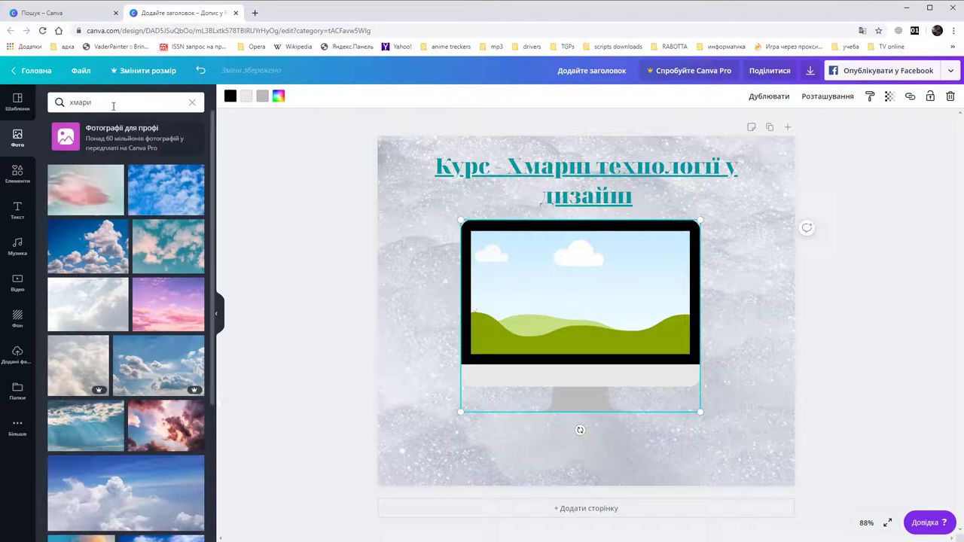
scroll(138, 333, "down", 10)
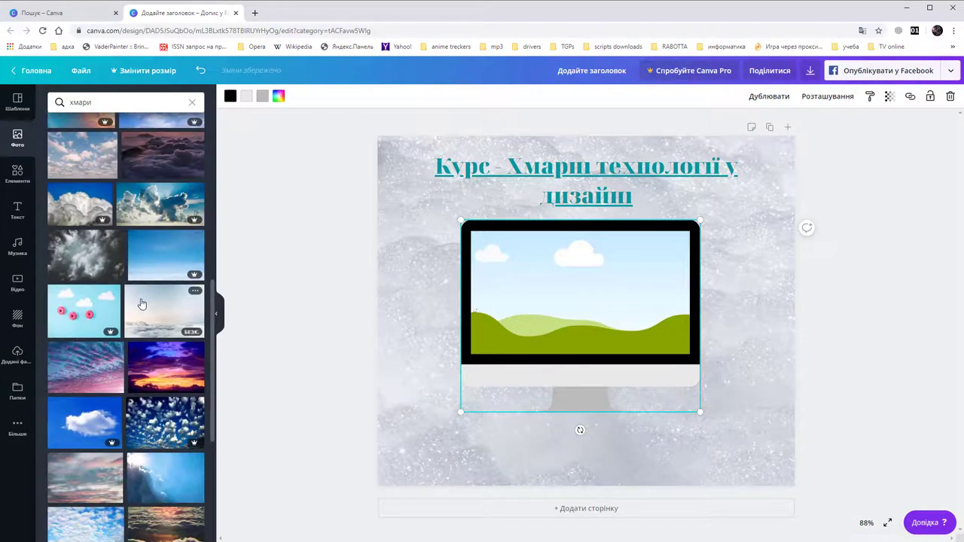
scroll(140, 286, "down", 10)
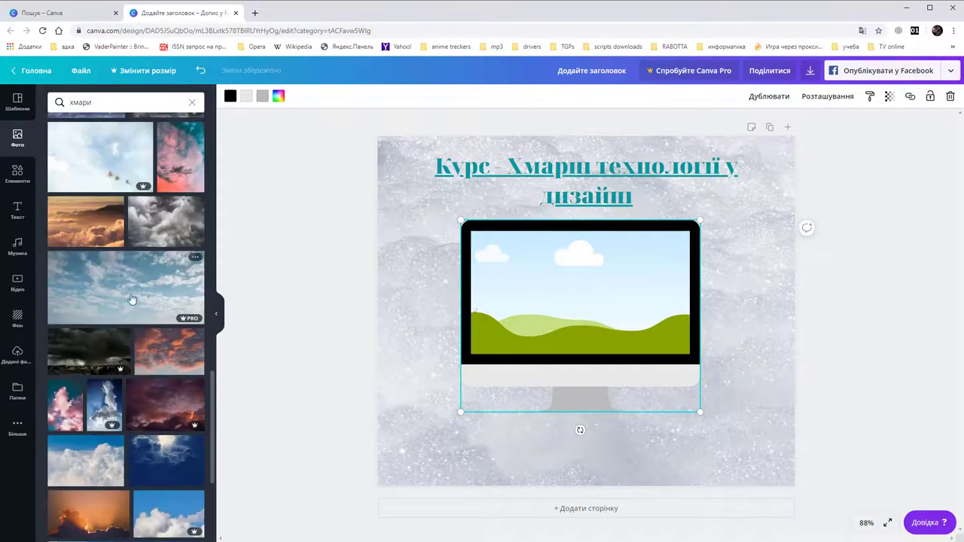
scroll(134, 302, "up", 20)
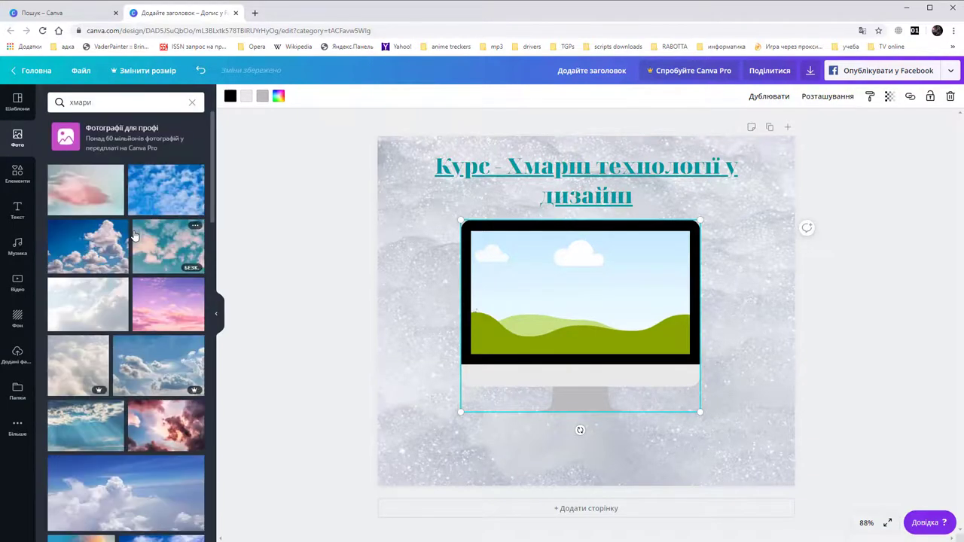
scroll(134, 236, "down", 10)
scroll(134, 237, "up", 15)
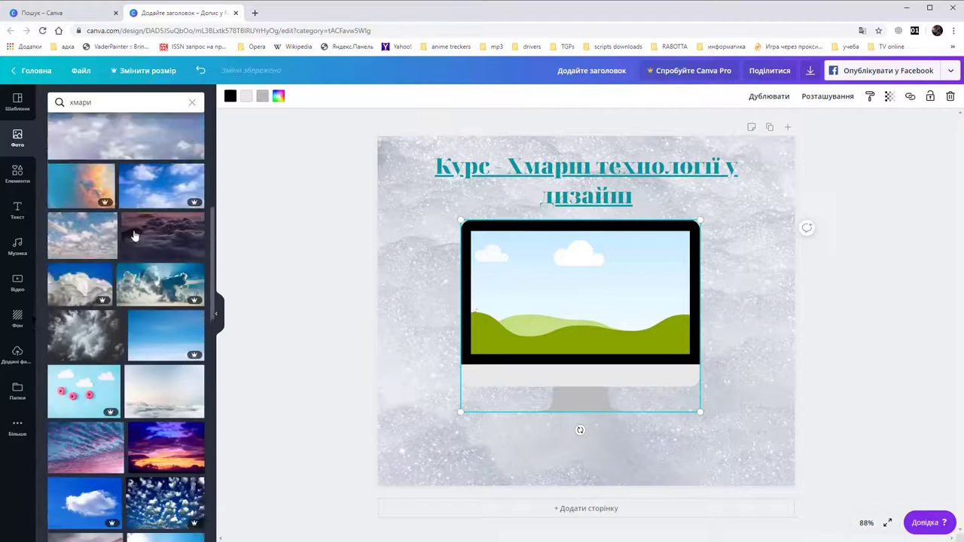
- Search Google Images for "хмарні сервіси" in a new browser tab and preview the Cloud Computing and Hybrid Cloud diagrams
left_click(255, 13)
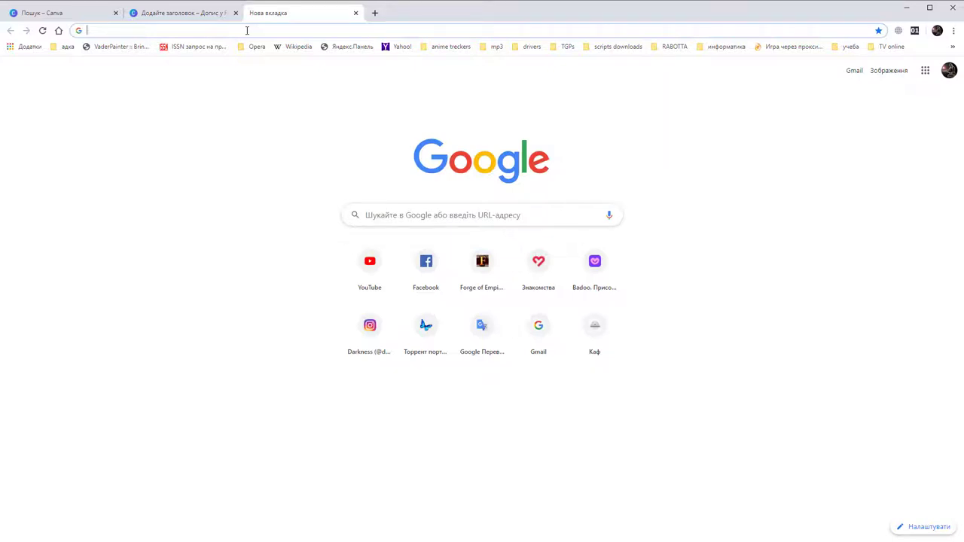
type("х")
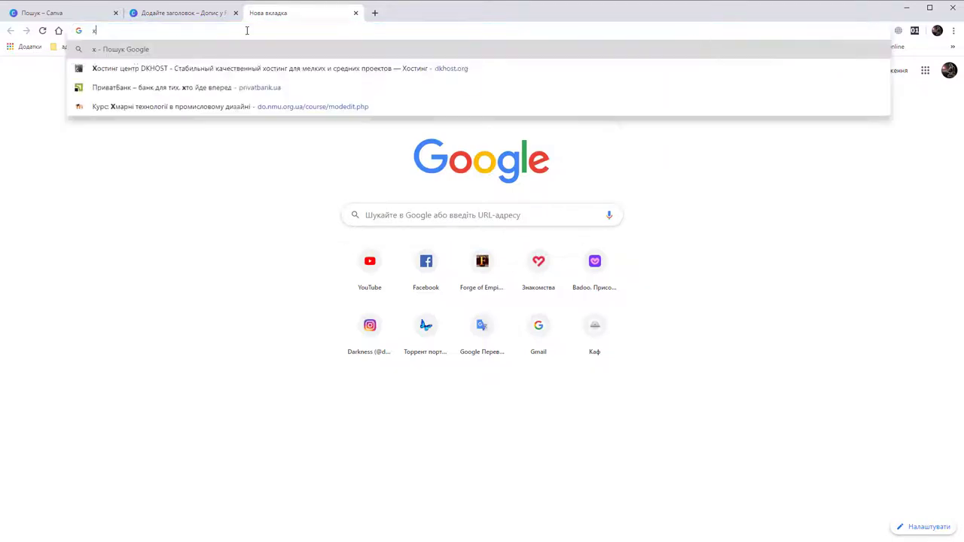
type("марні серв")
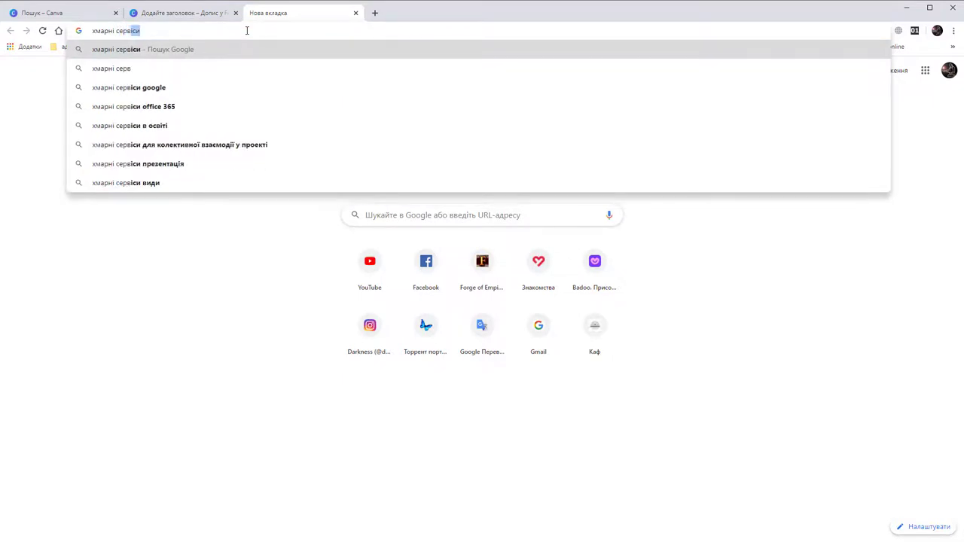
key("Return")
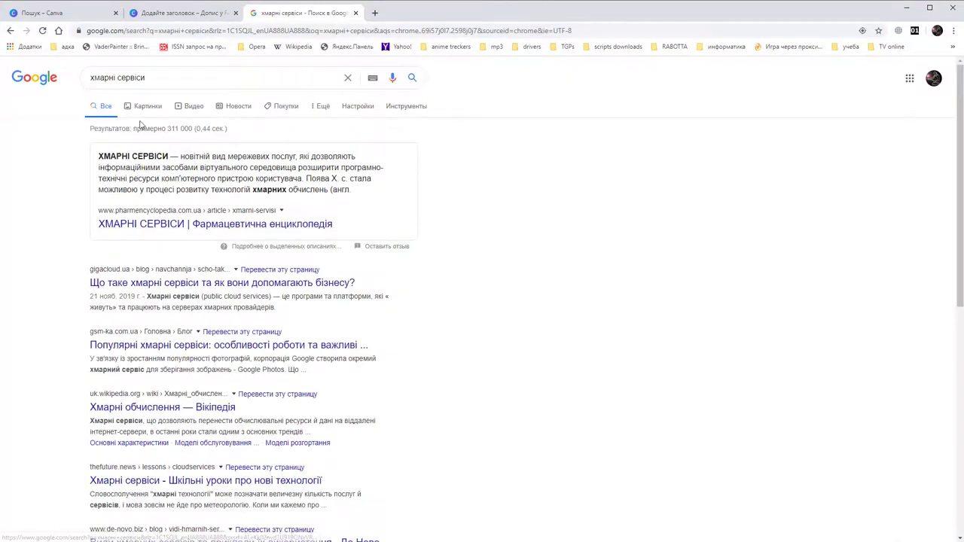
left_click(147, 107)
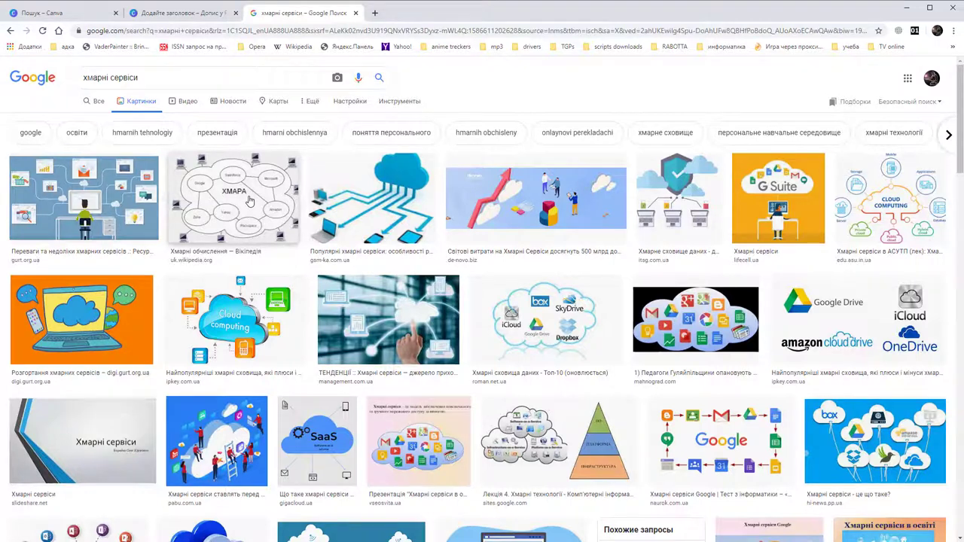
left_click(883, 194)
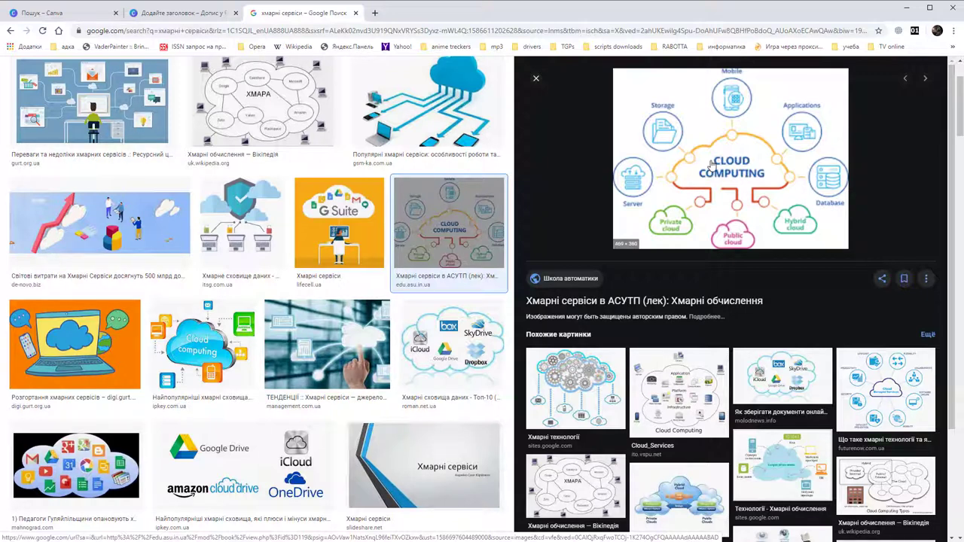
left_click(691, 499)
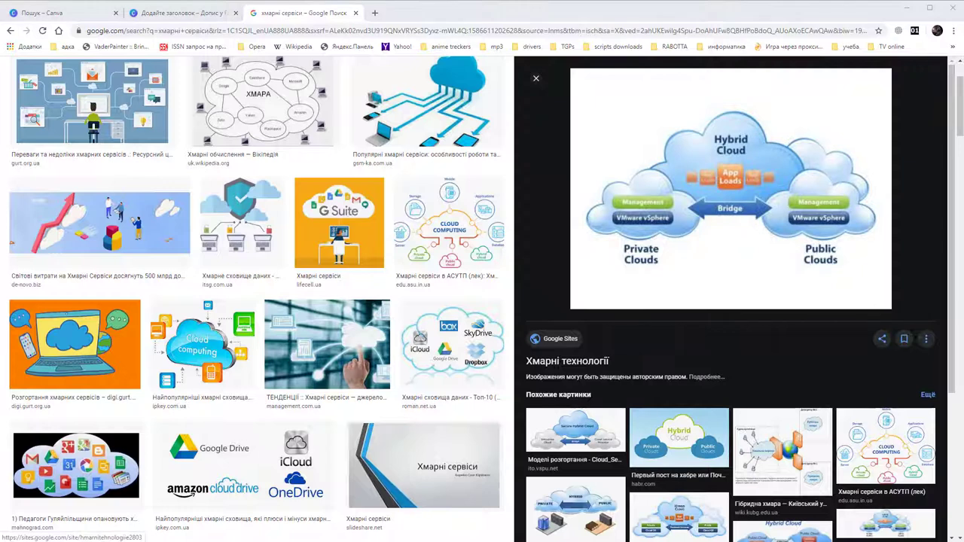
- Copy the Hybrid Cloud diagram from the image results, paste it into the Canva design and fill the monitor frame with it
right_click(699, 181)
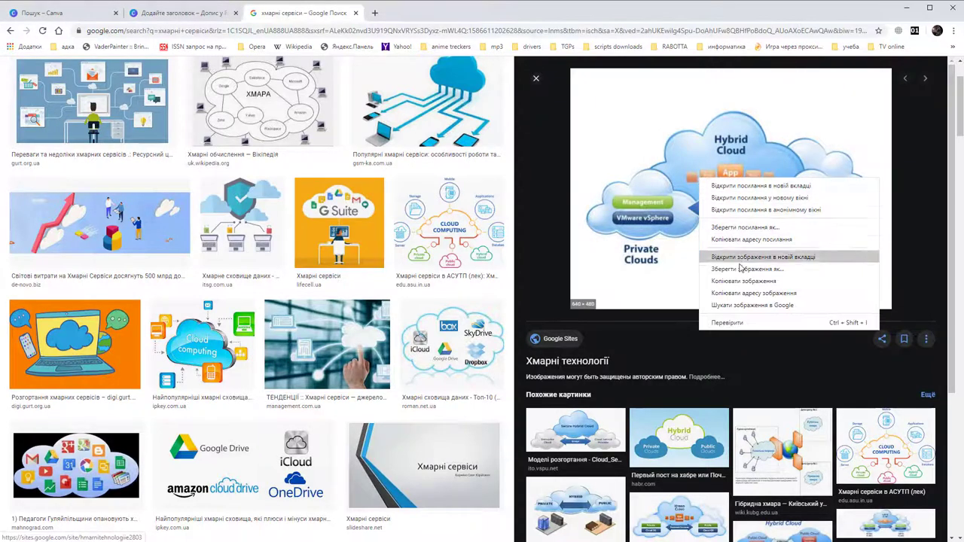
left_click(742, 280)
left_click(192, 20)
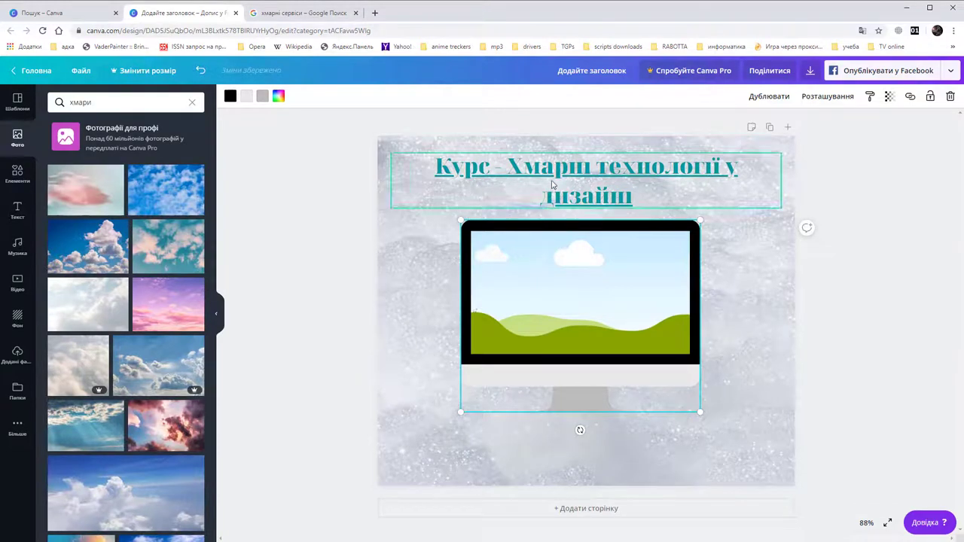
right_click(611, 269)
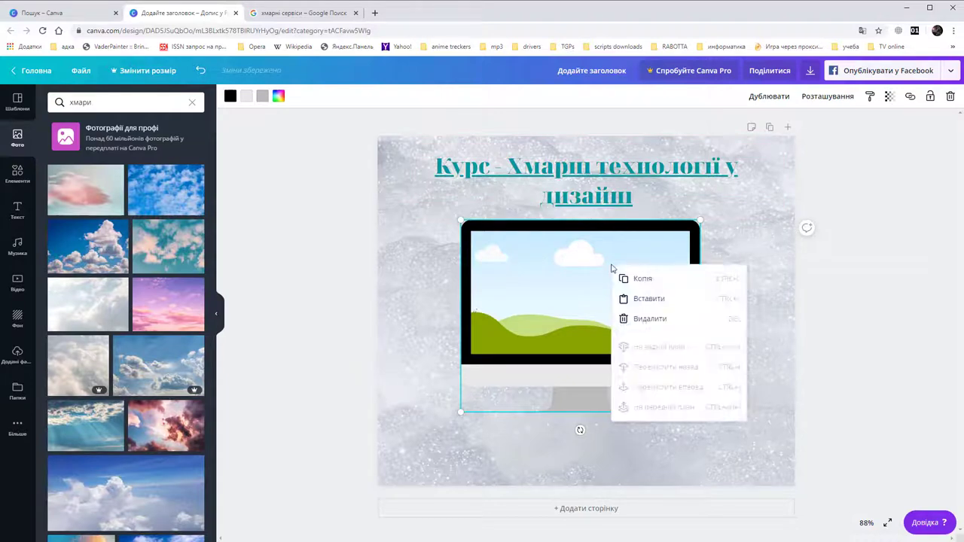
left_click(638, 300)
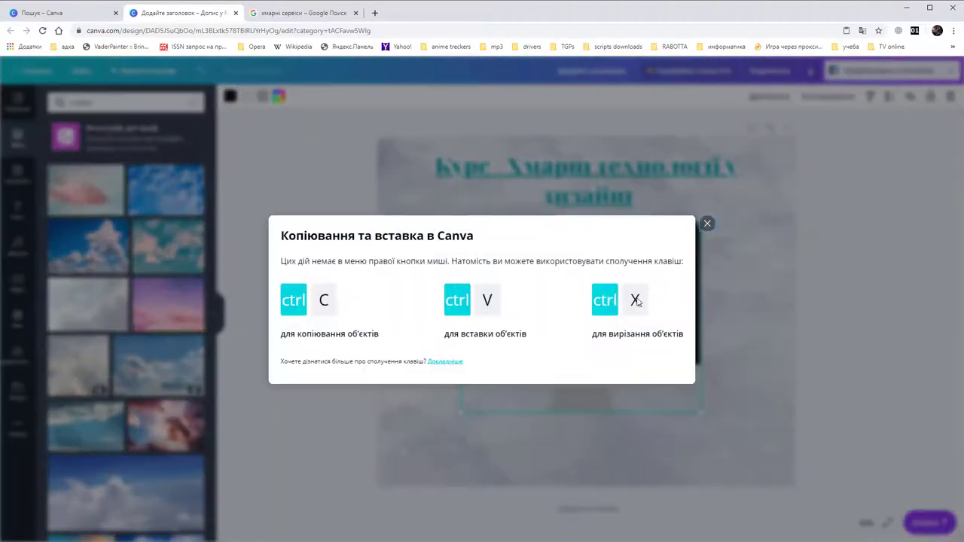
left_click(705, 224)
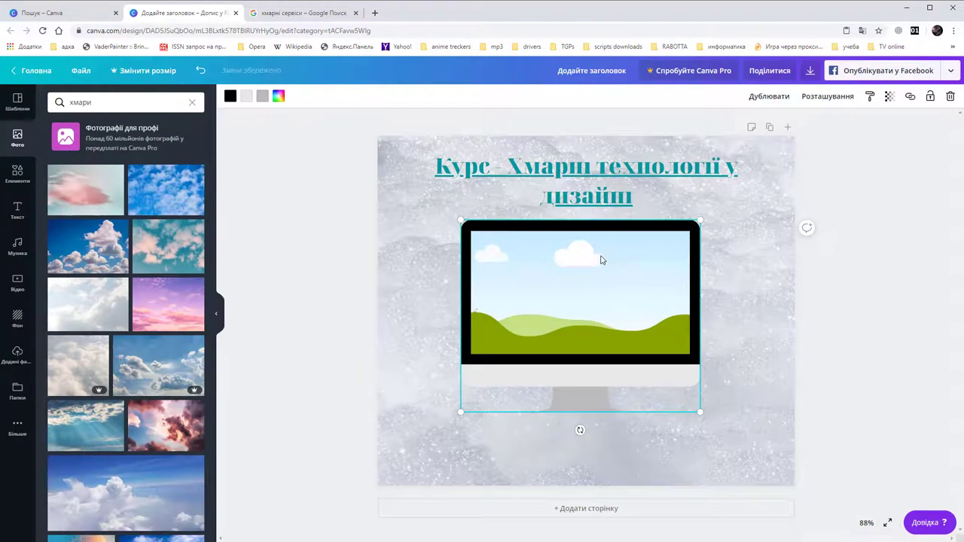
key("ctrl+v")
left_click_drag(577, 264, 592, 281)
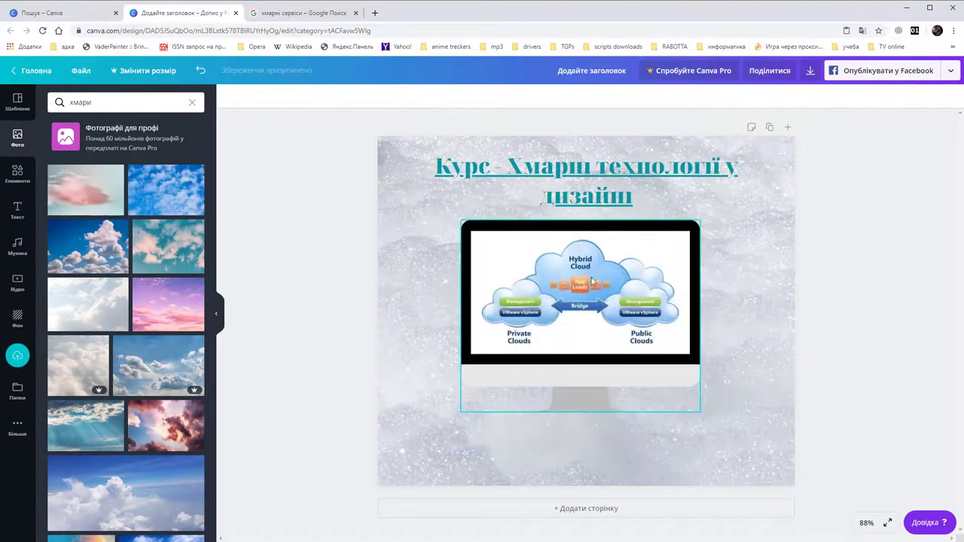
left_click(725, 265)
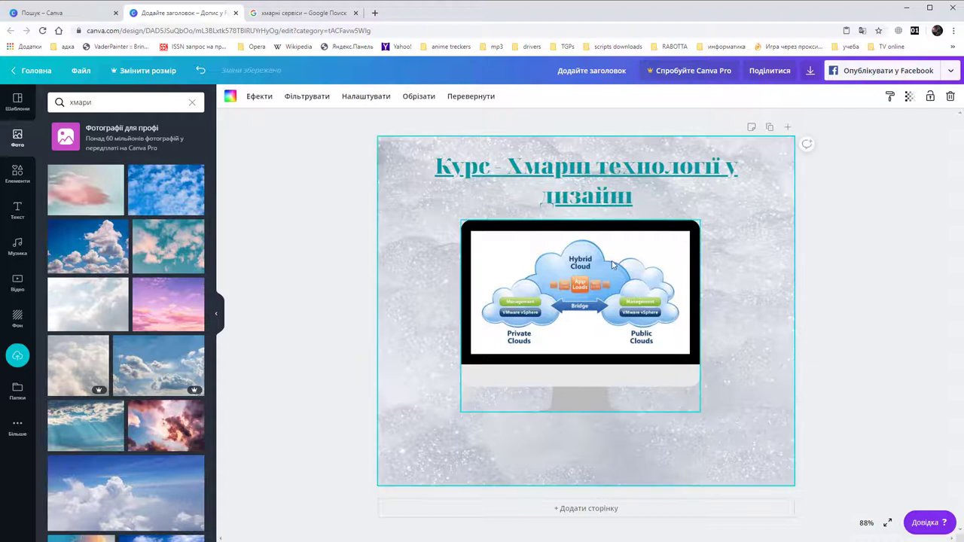
- Enlarge the diagram slightly inside the monitor frame and move the monitor a little closer to the heading
left_click(530, 271)
double_click(526, 258)
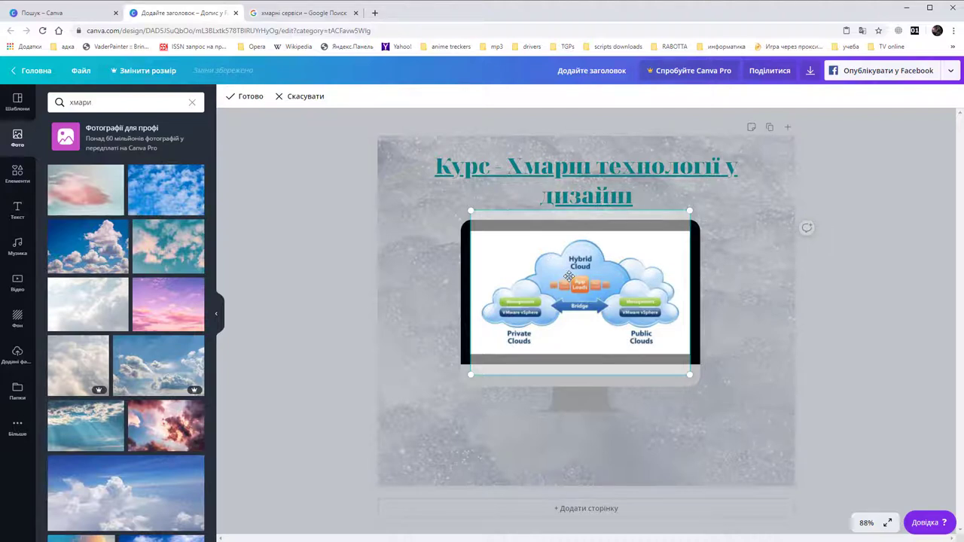
left_click_drag(650, 305, 667, 304)
left_click_drag(691, 379, 697, 382)
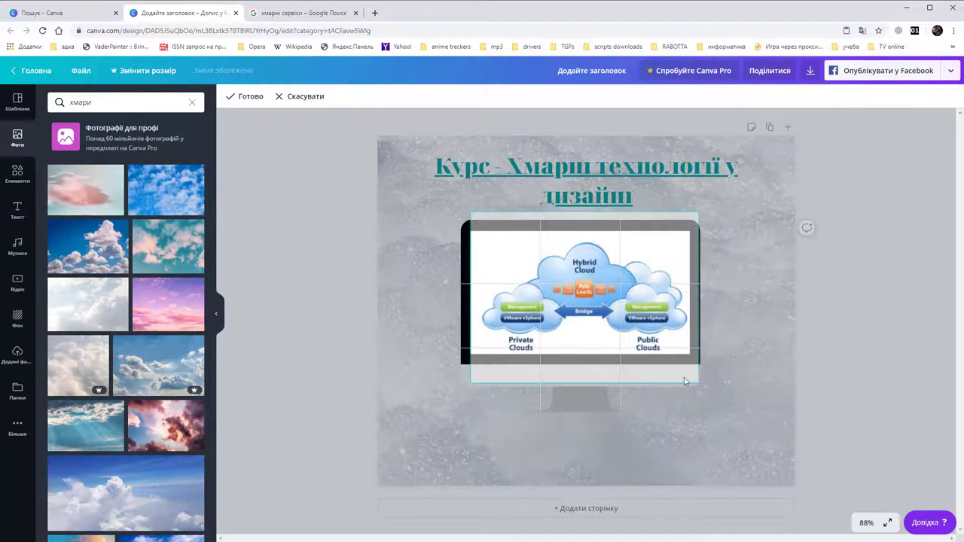
left_click_drag(471, 212, 461, 205)
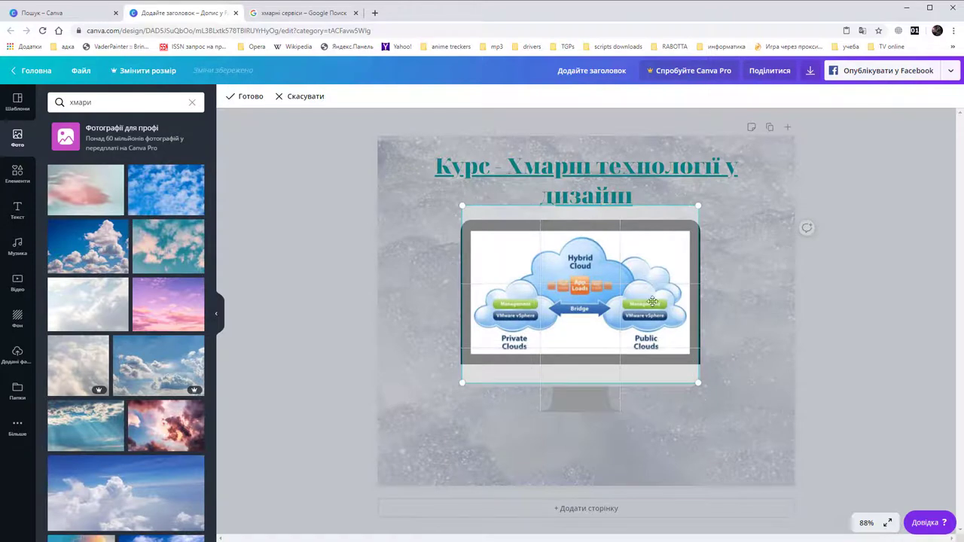
left_click(721, 250)
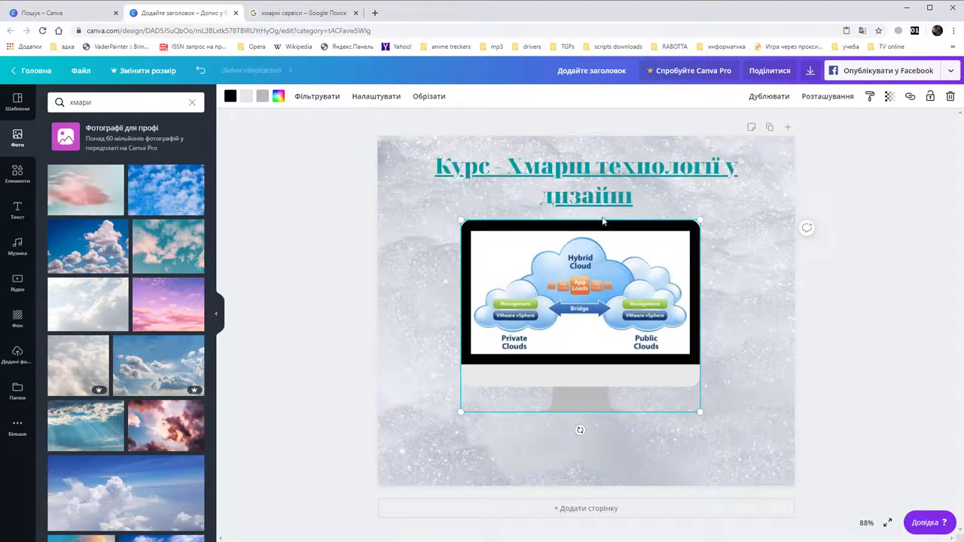
left_click_drag(603, 221, 603, 219)
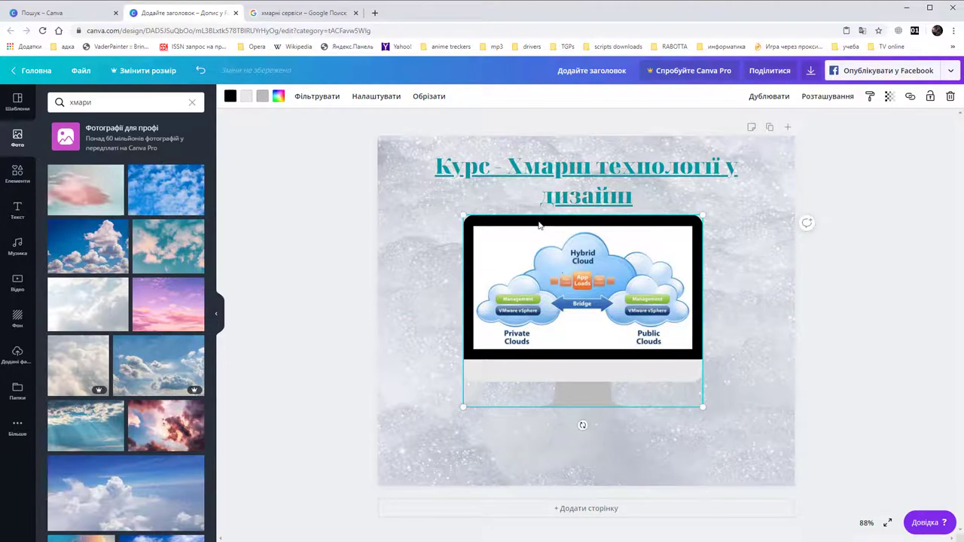
left_click(13, 359)
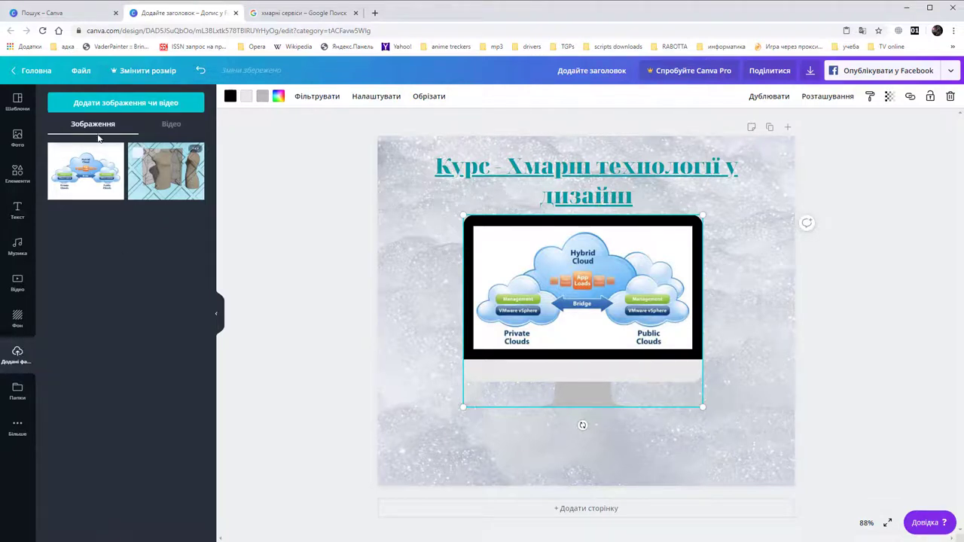
left_click(21, 111)
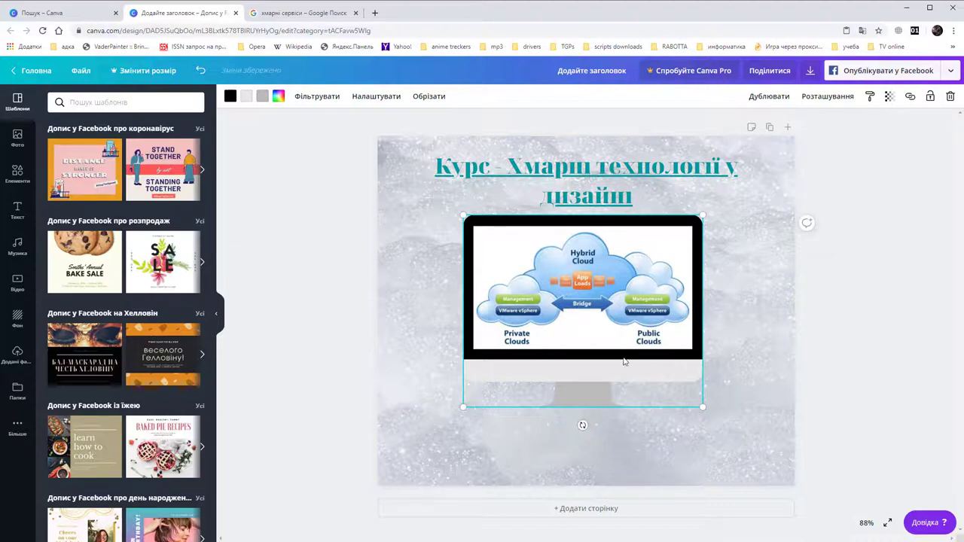
- Add the body text "Кафедра конструювання, ТЕ і дизайну" below the monitor, widened to a single line and moved up slightly
left_click(20, 214)
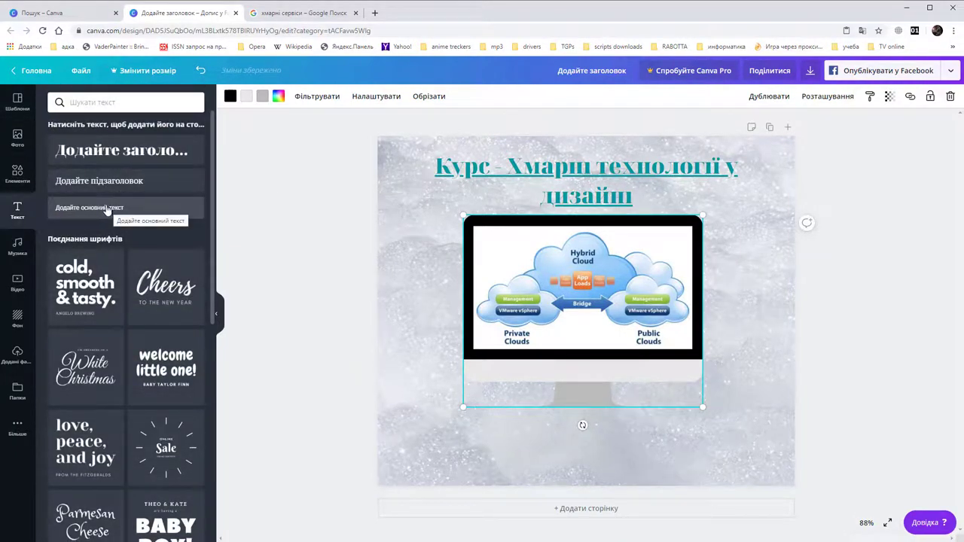
left_click_drag(106, 210, 536, 449)
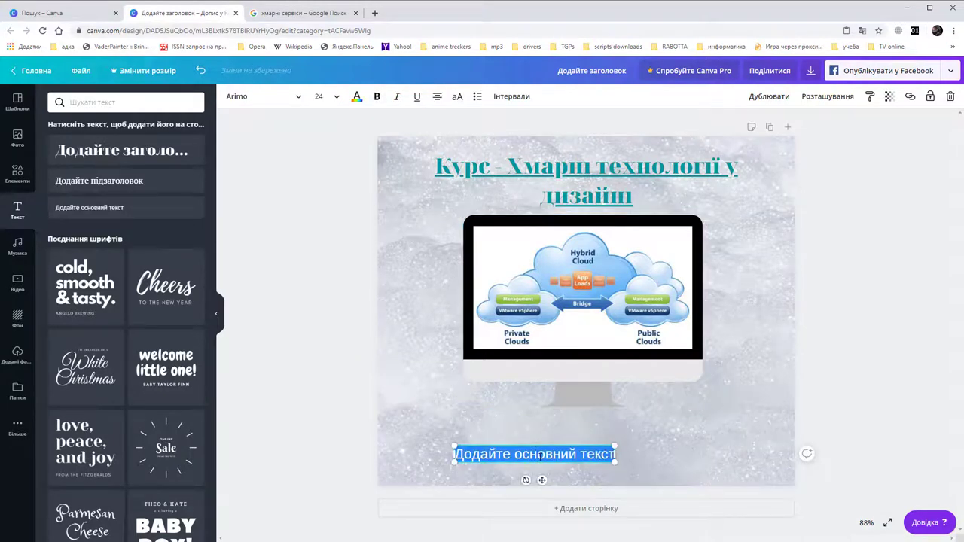
type("Кафедр")
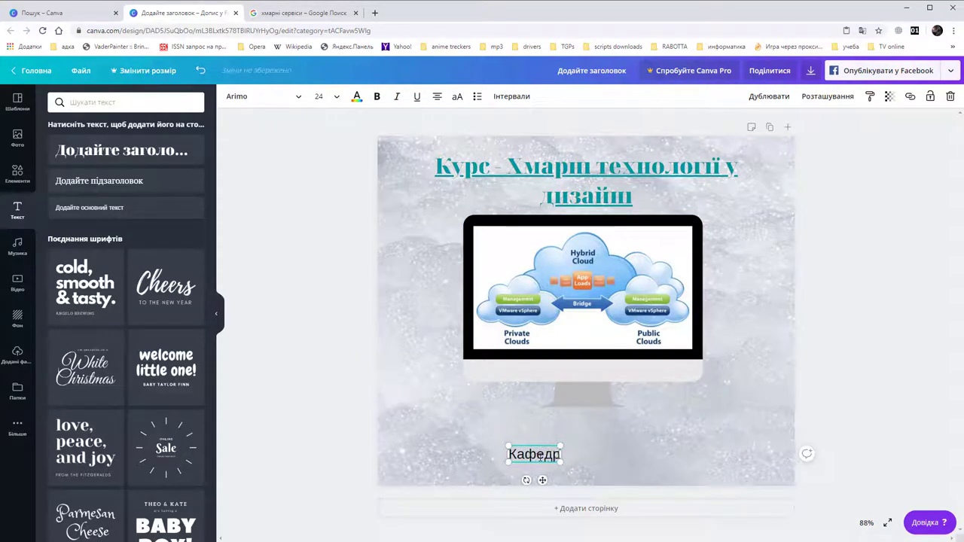
type("а конструюва")
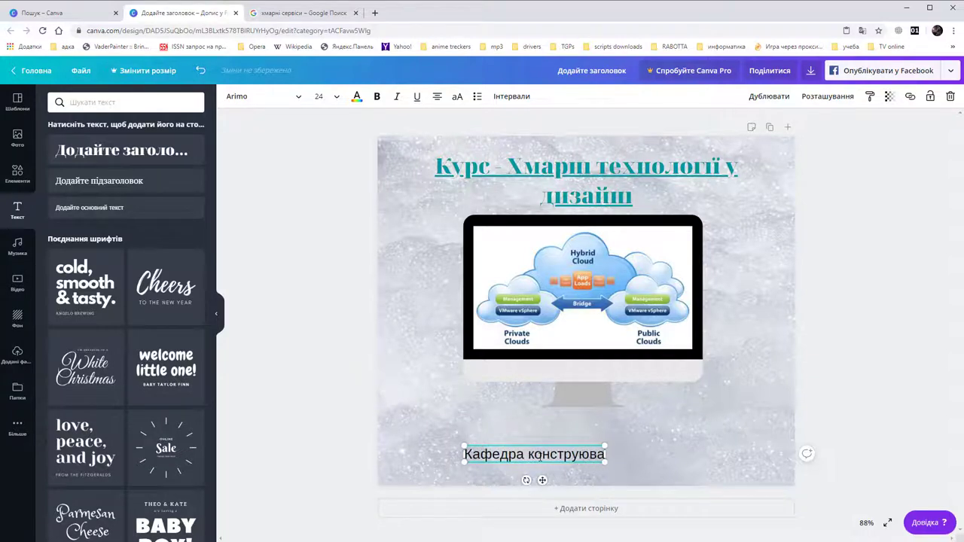
type("ння, Т")
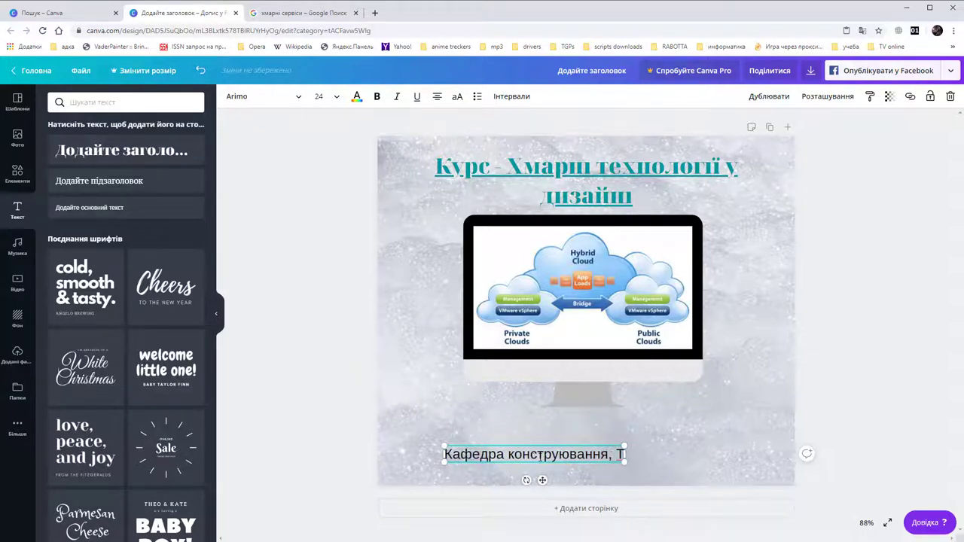
type("Е і дизайнуц")
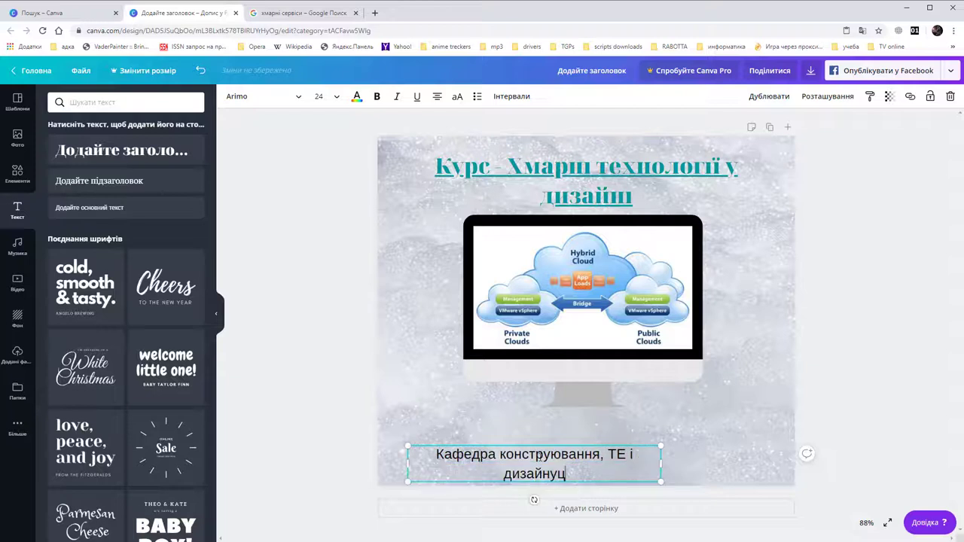
key("BackSpace")
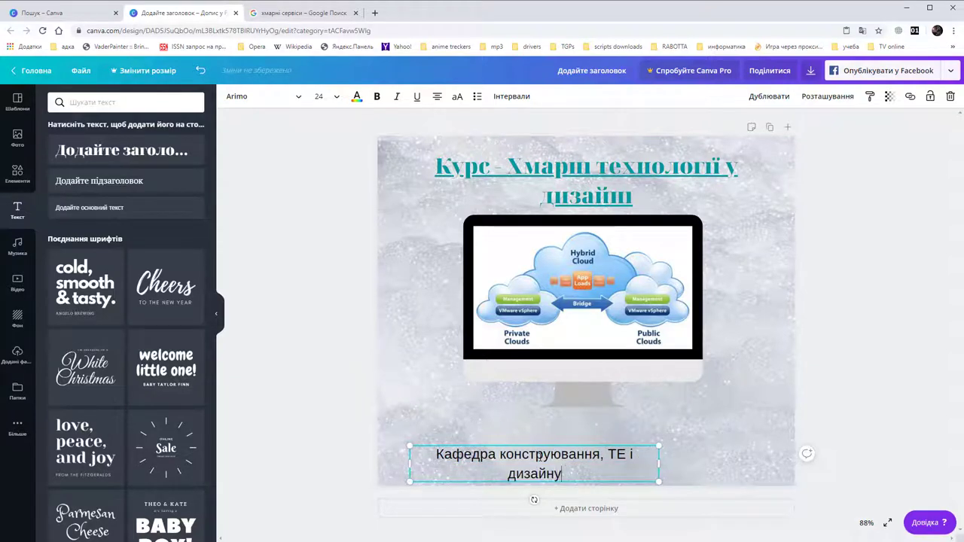
left_click_drag(696, 460, 789, 457)
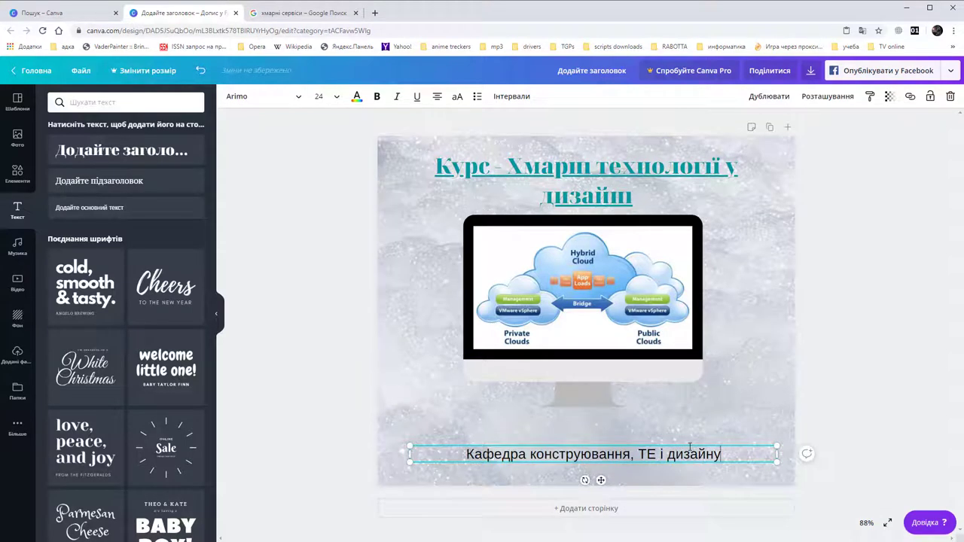
left_click_drag(689, 446, 683, 430)
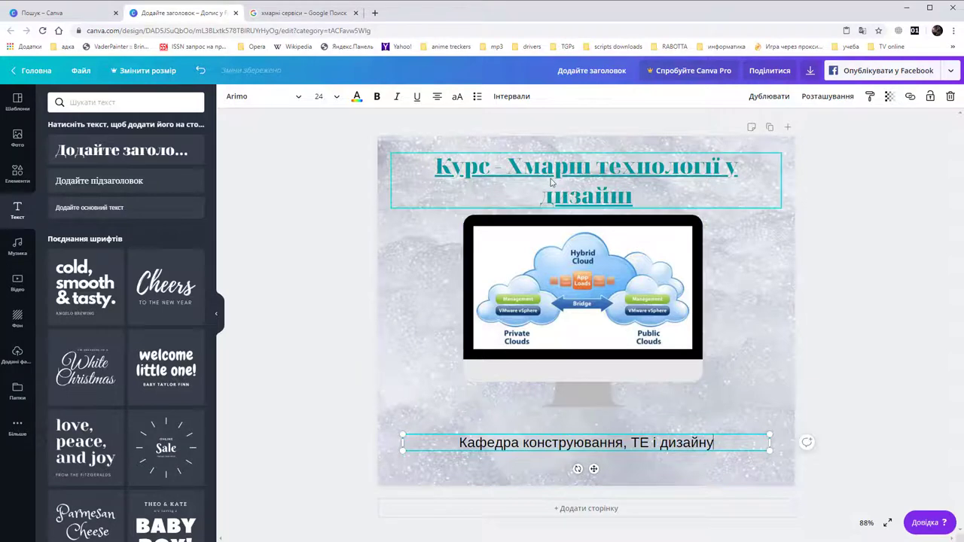
- Open okmm.nmu.org.ua in a new browser tab, switch the site to English and copy the EGD logo
left_click(375, 12)
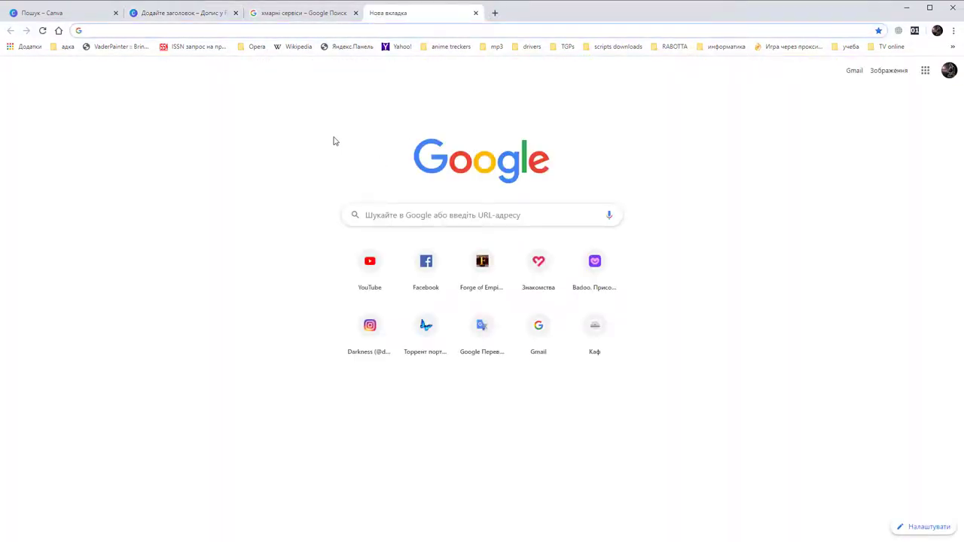
type("okmm.nmu.org.ua")
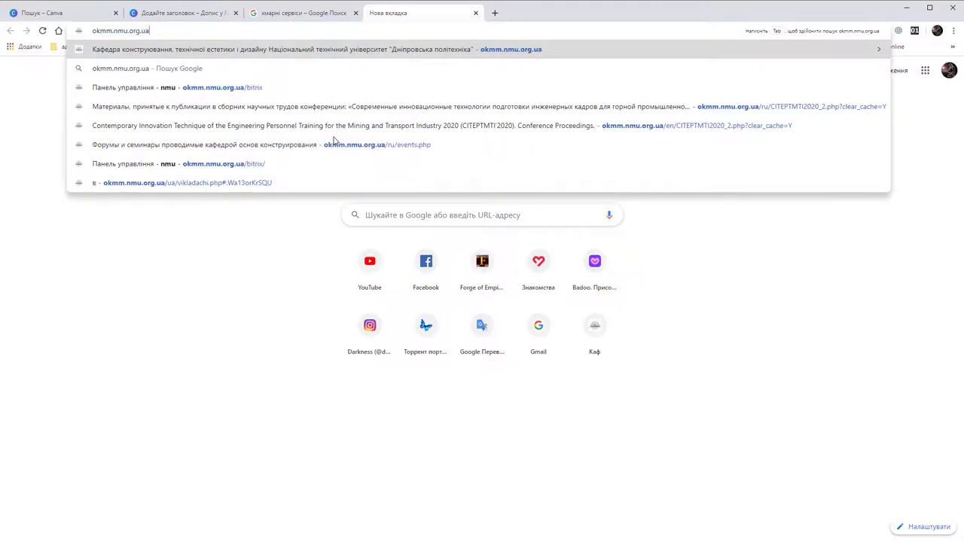
key("Return")
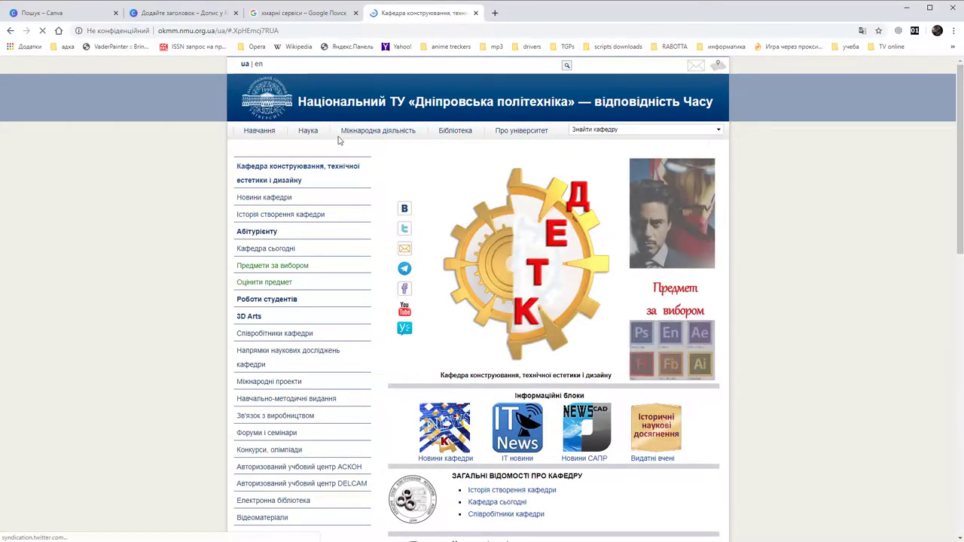
left_click(258, 65)
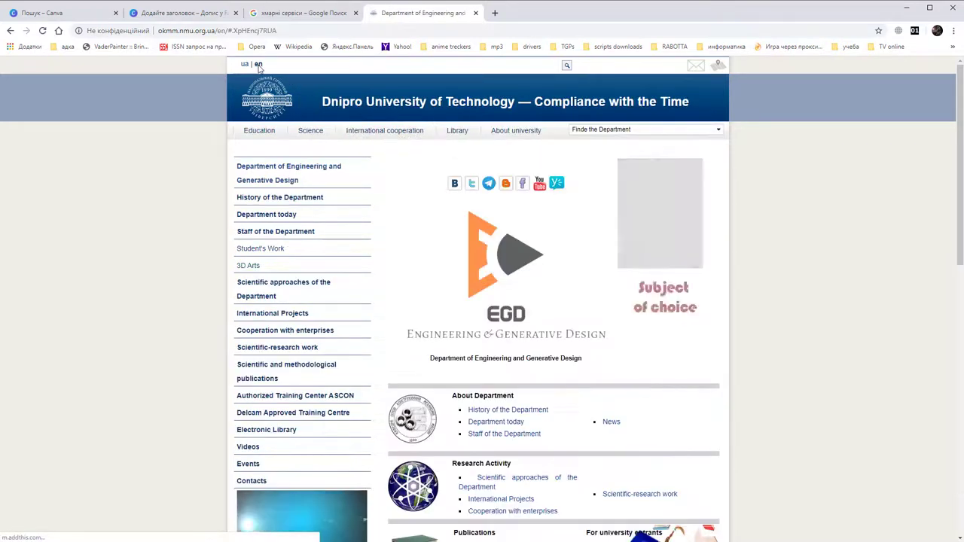
right_click(500, 242)
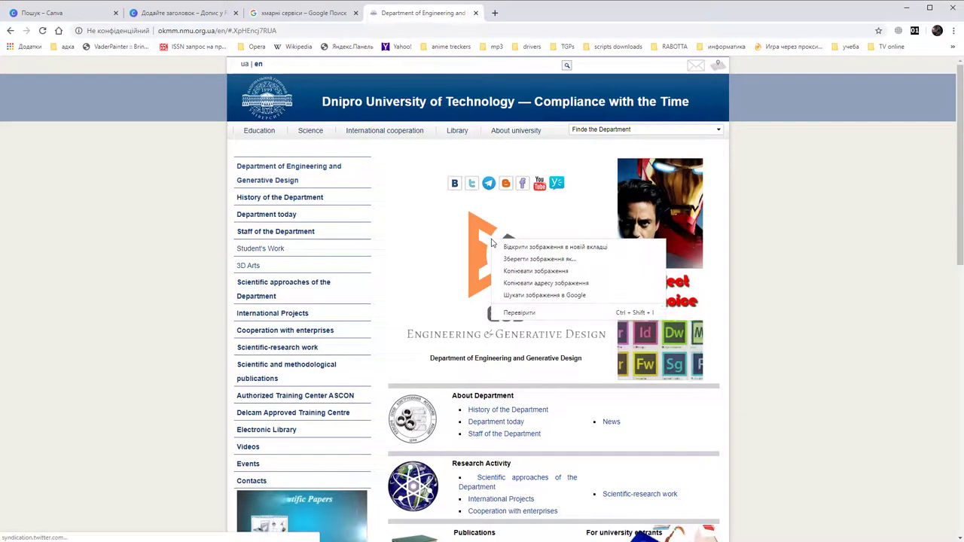
left_click(535, 271)
- Paste the EGD logo into the Canva design and shrink it into the page's lower-right corner beside the department text
left_click(150, 12)
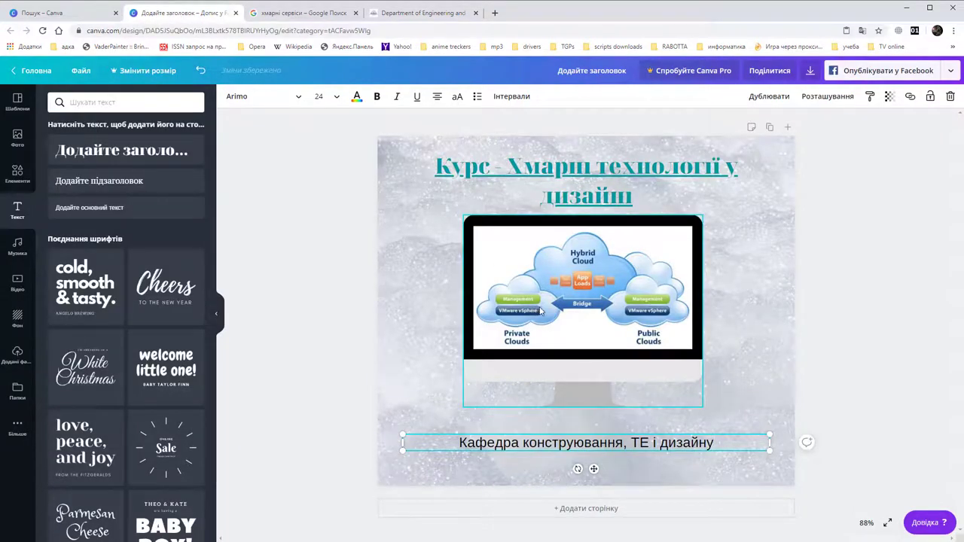
left_click(729, 265)
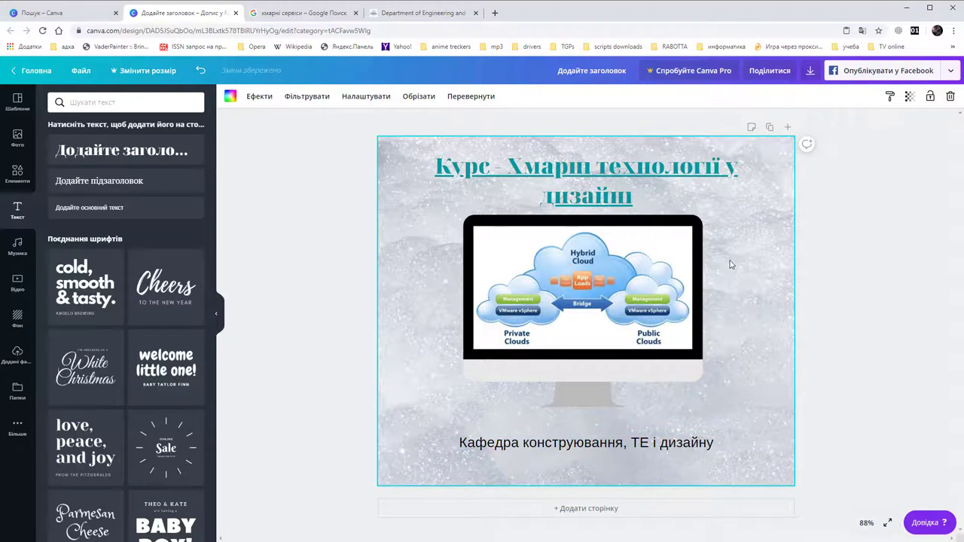
key("ctrl+v")
right_click(740, 239)
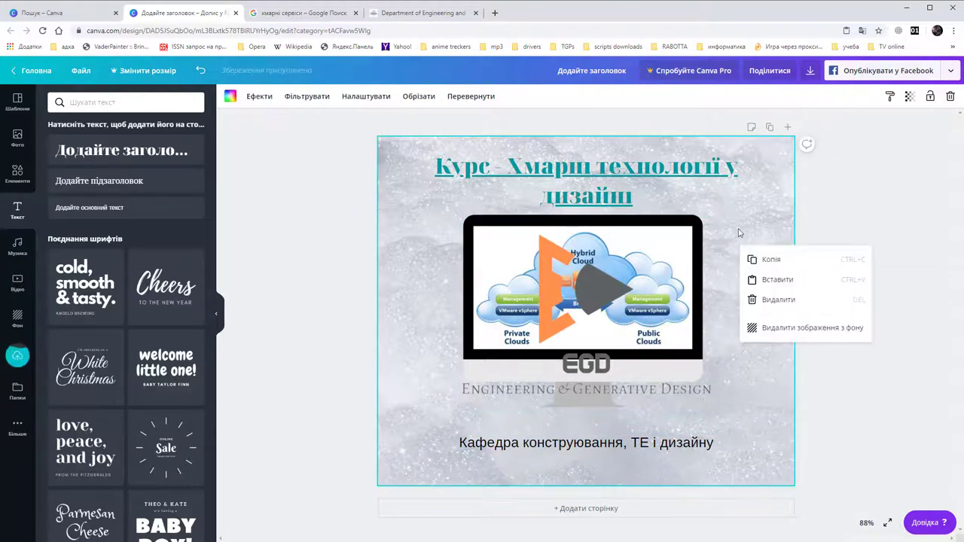
key("Escape")
left_click_drag(631, 368, 697, 432)
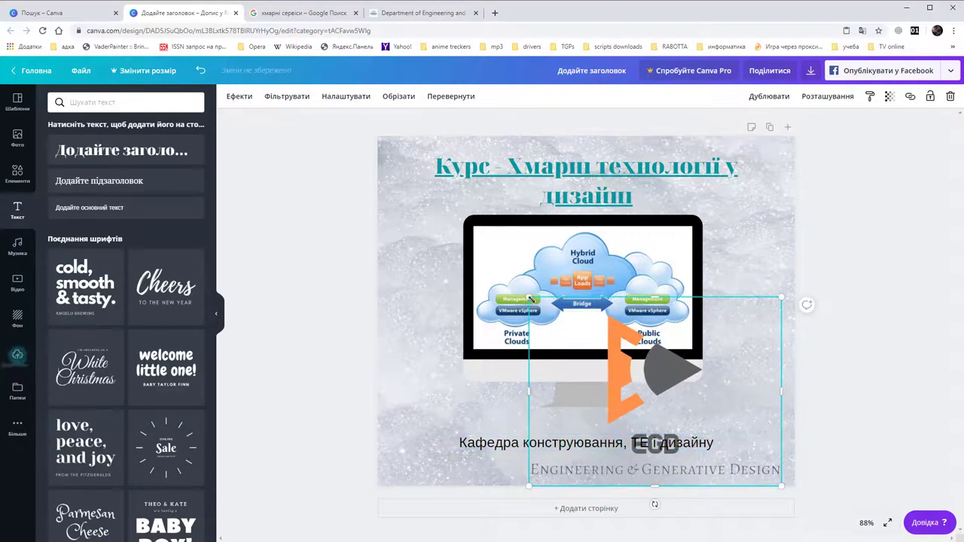
left_click_drag(529, 296, 737, 426)
- Apply a multicoloured Color Mix effect to the background image and open its effects again
left_click(723, 348)
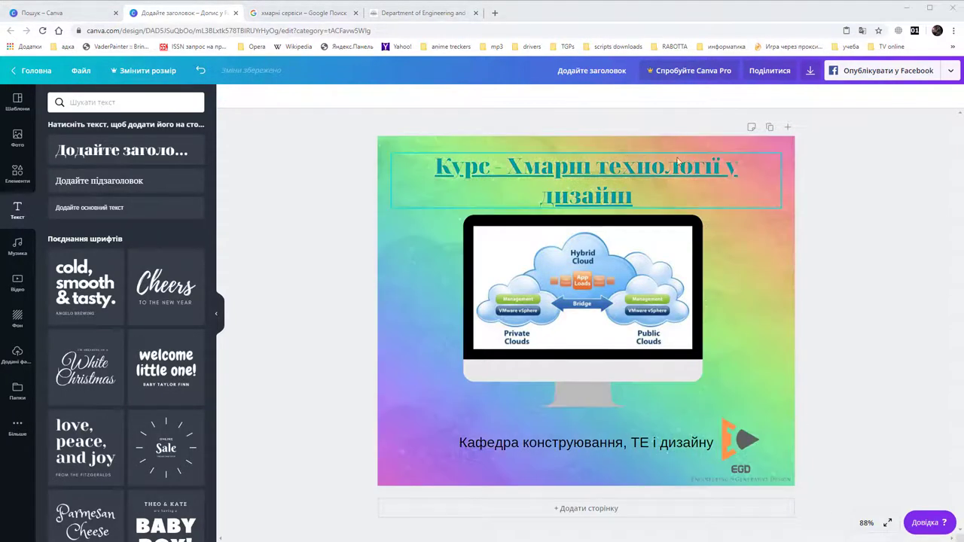
left_click(766, 305)
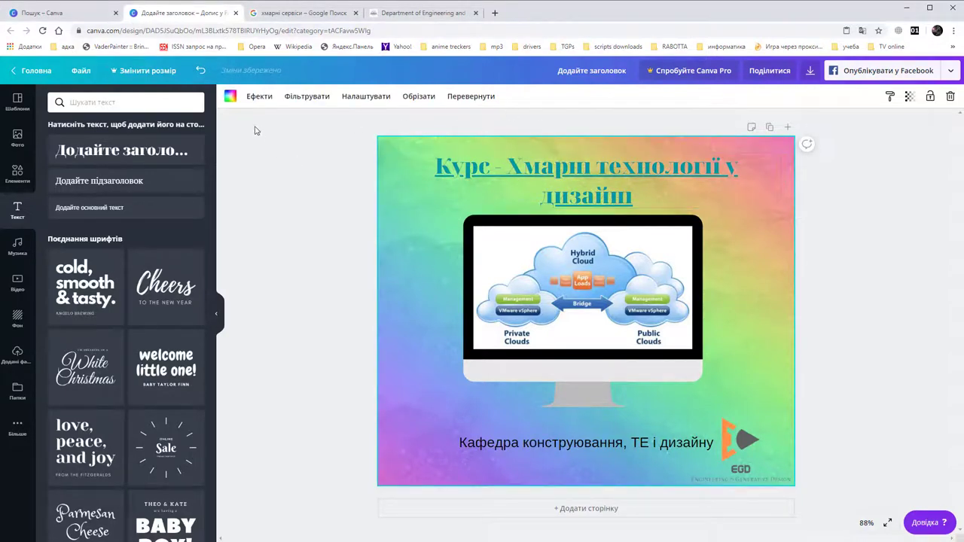
left_click(248, 98)
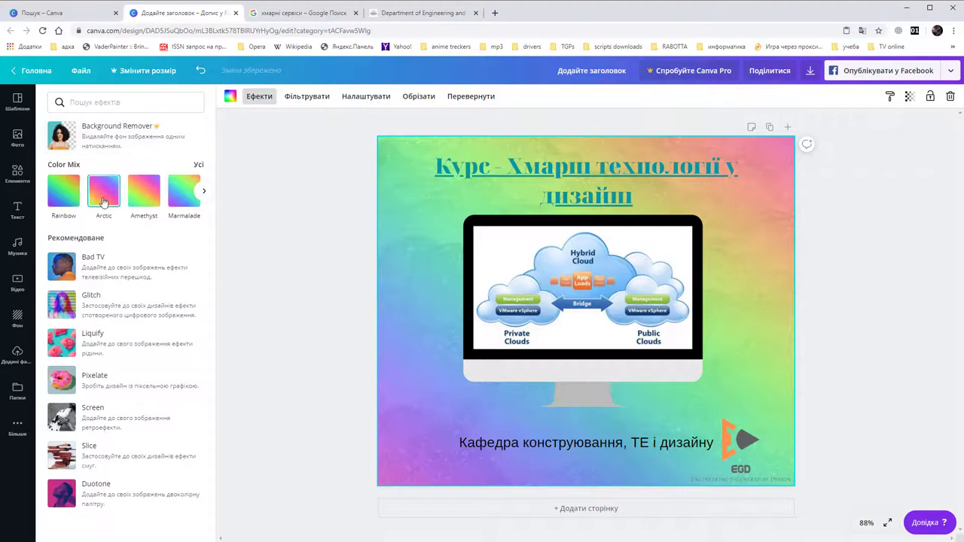
- Try the Arctic Color Mix effect on the background image and look through all Color Mix variants
left_click(104, 196)
left_click(193, 194)
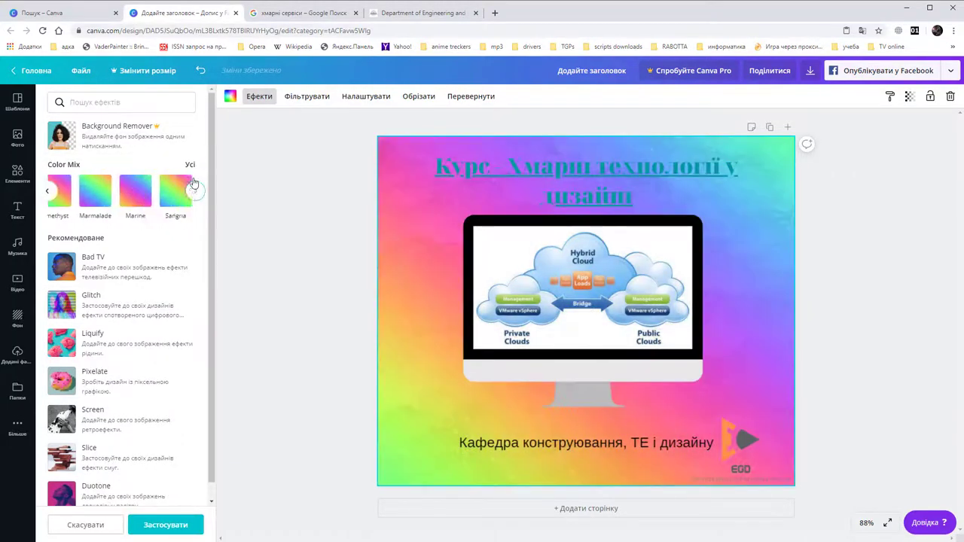
left_click(189, 165)
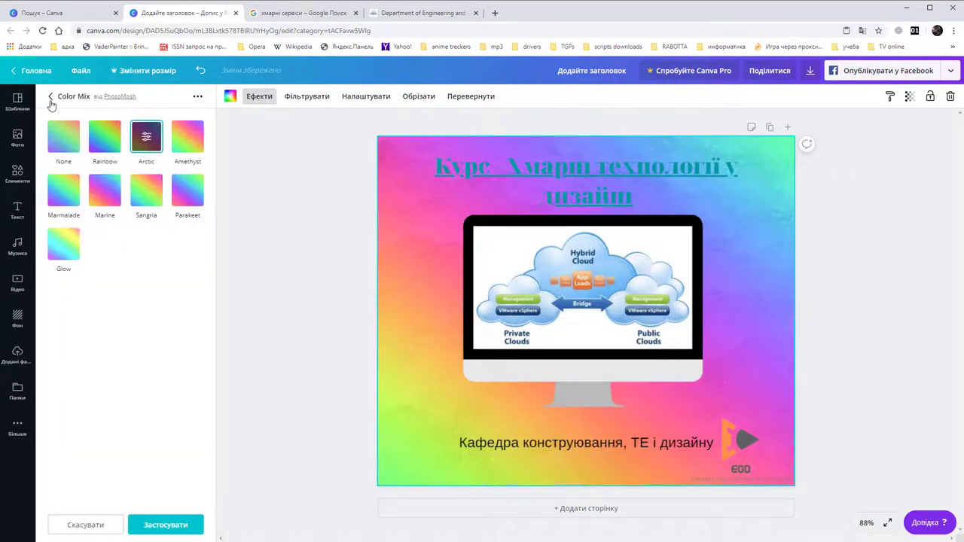
left_click(51, 98)
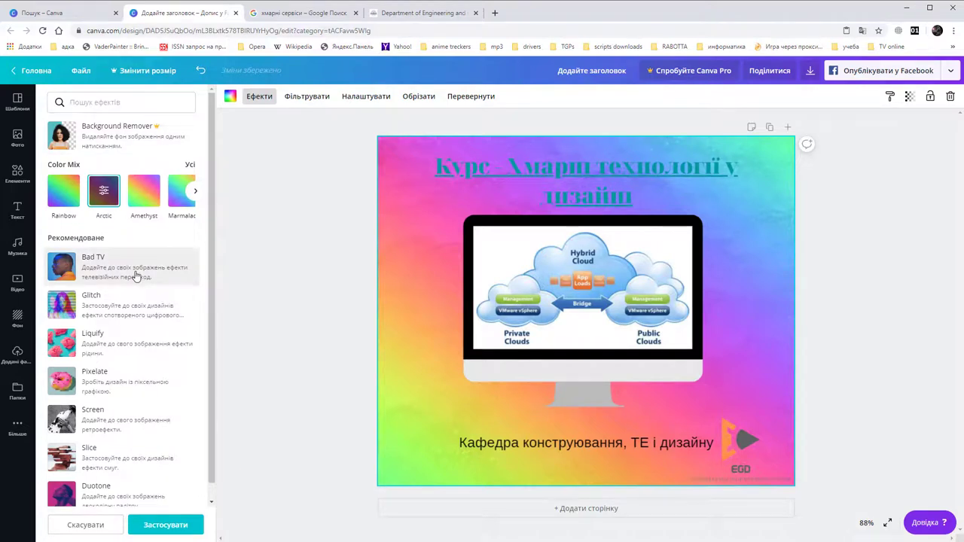
- Connect the Slice effect so that its variants can be used on the background image
scroll(136, 276, "down", 1)
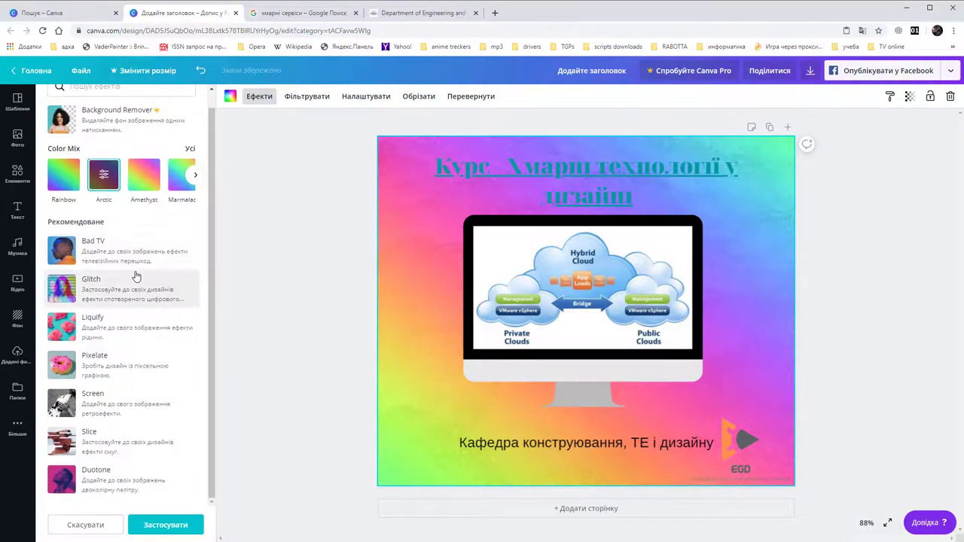
left_click(104, 445)
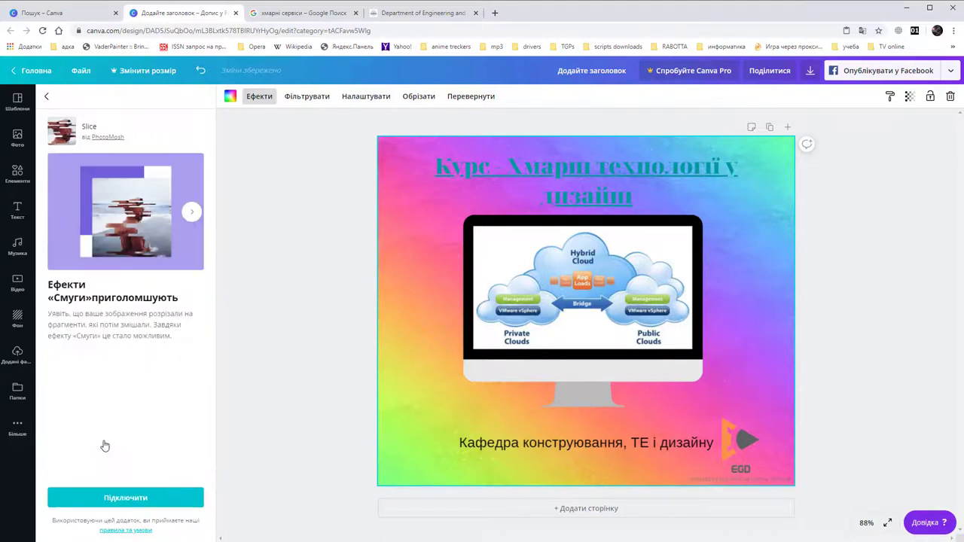
left_click(139, 501)
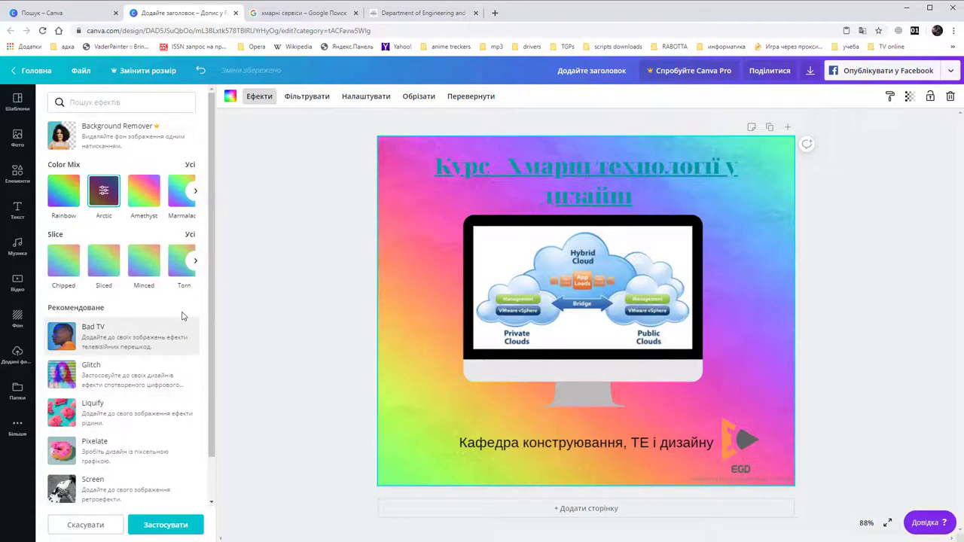
- Try the Minced and Sliced variants of the Slice effect on the background, set Slice back to None and apply
left_click(150, 267)
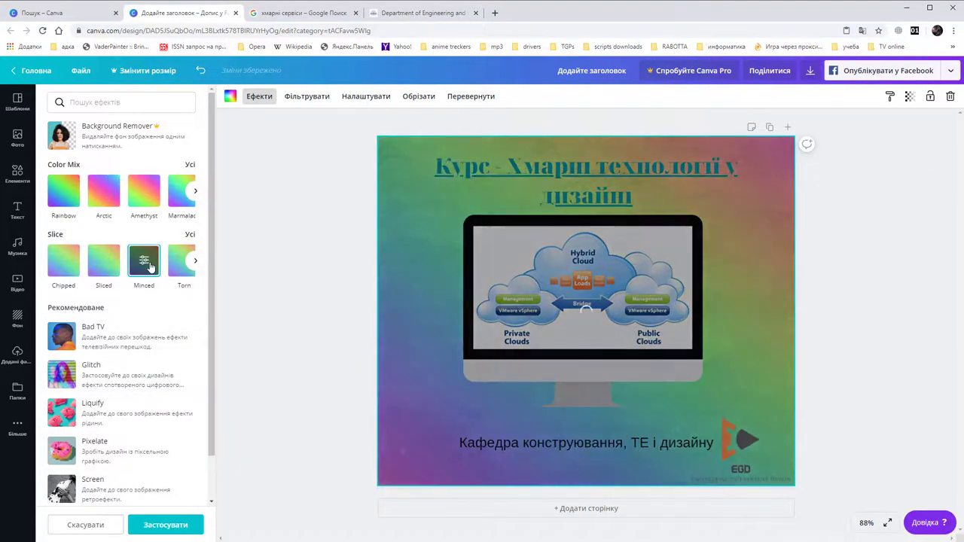
left_click(190, 236)
left_click(160, 143)
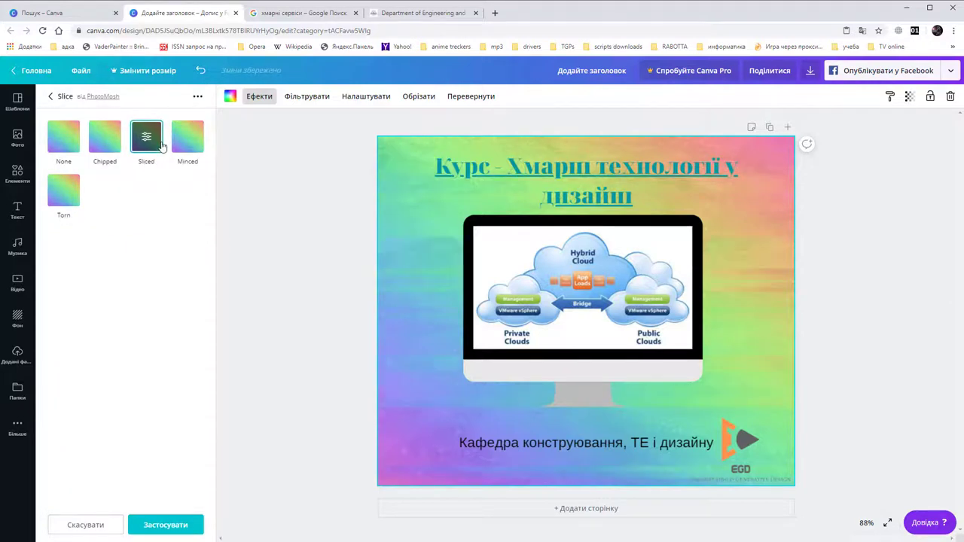
left_click(79, 143)
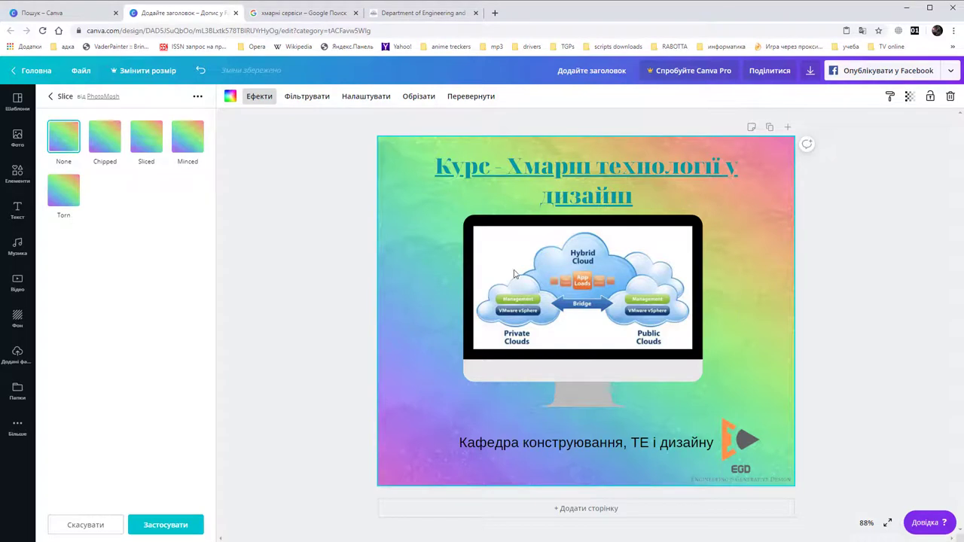
left_click(153, 524)
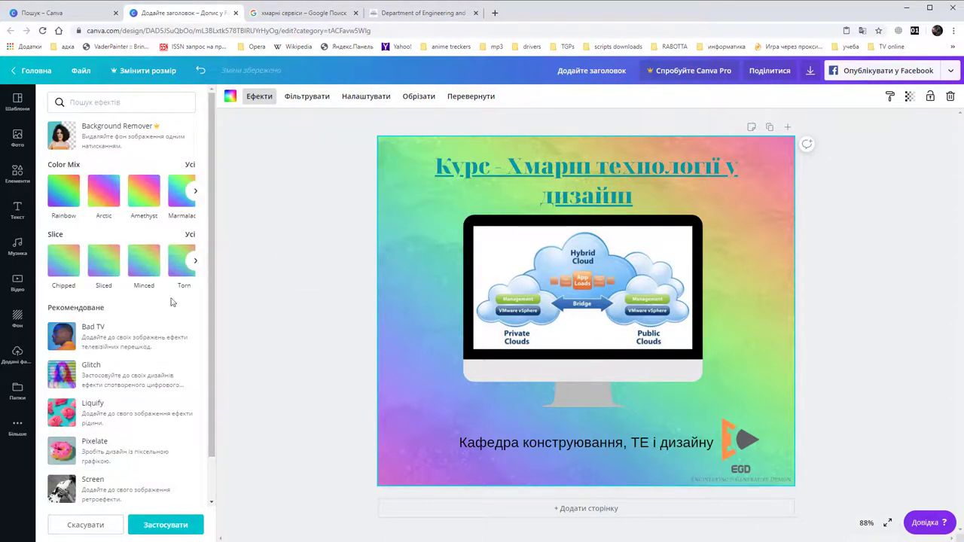
scroll(220, 362, "down", 1)
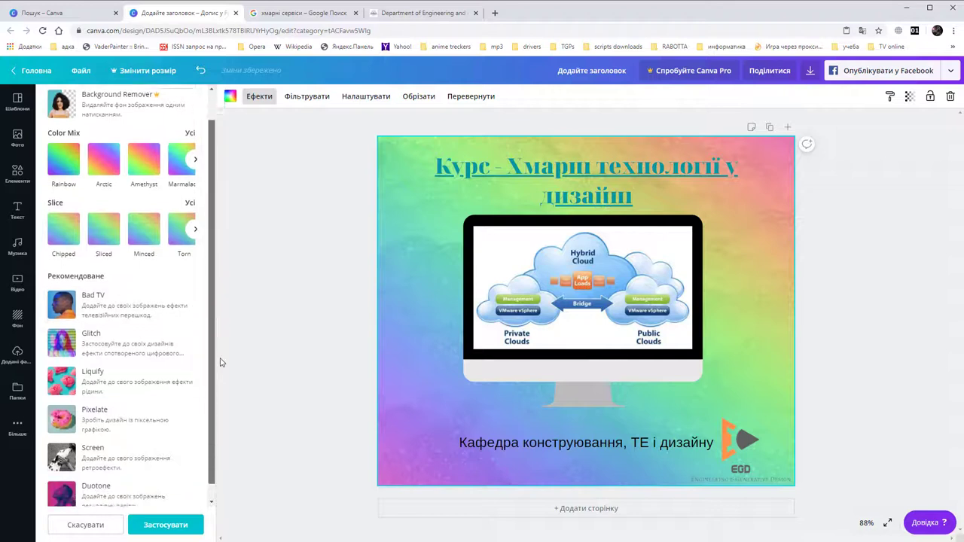
scroll(212, 182, "up", 2)
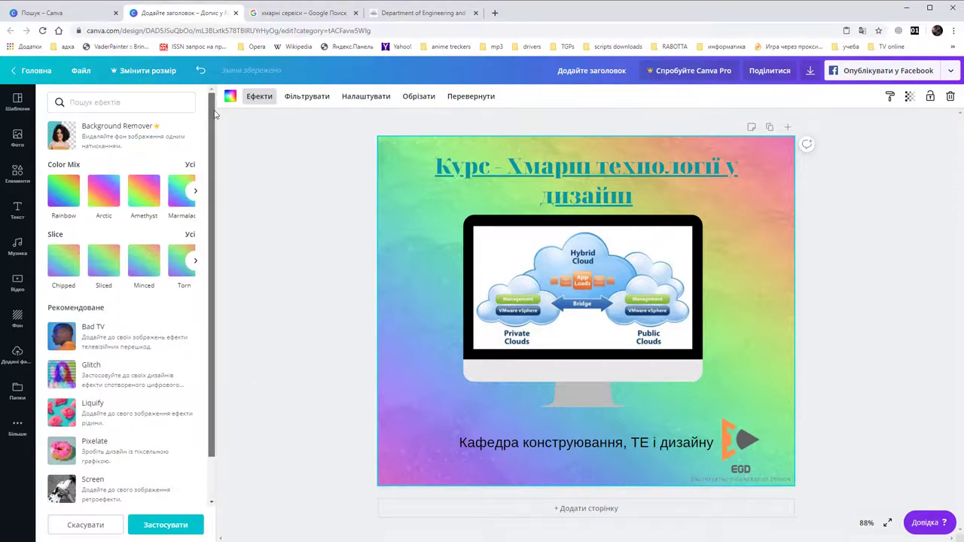
left_click(407, 167)
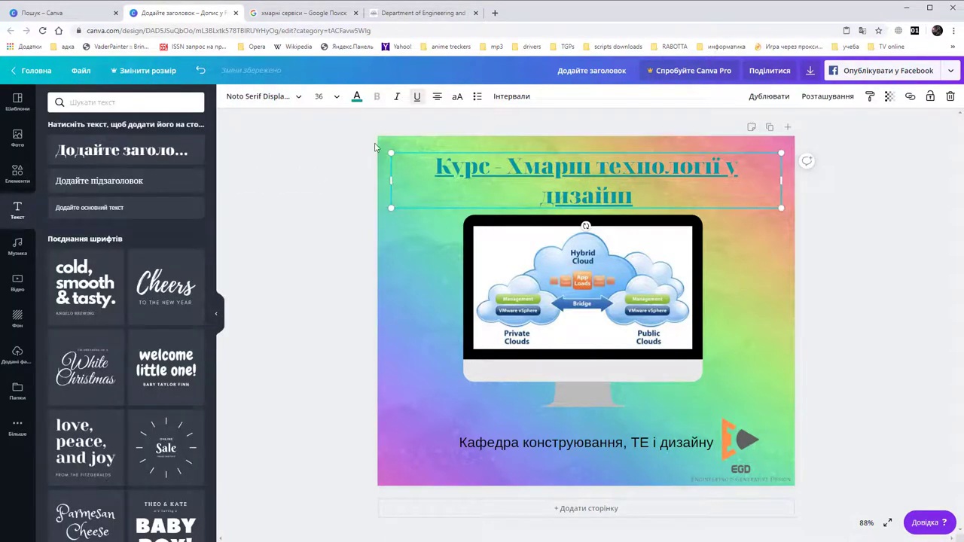
- Select the background image, look through its available effects and apply the Dare filter to it
left_click(409, 311)
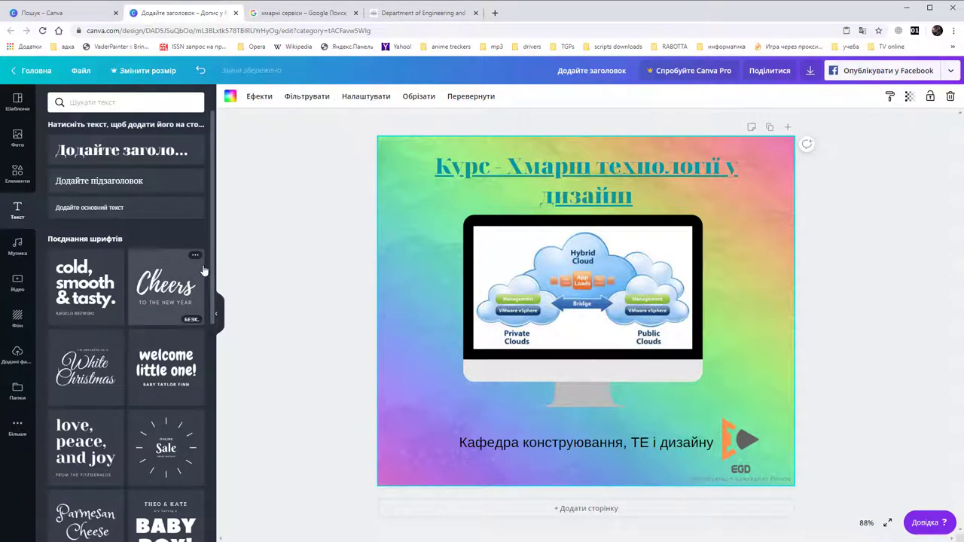
left_click(260, 99)
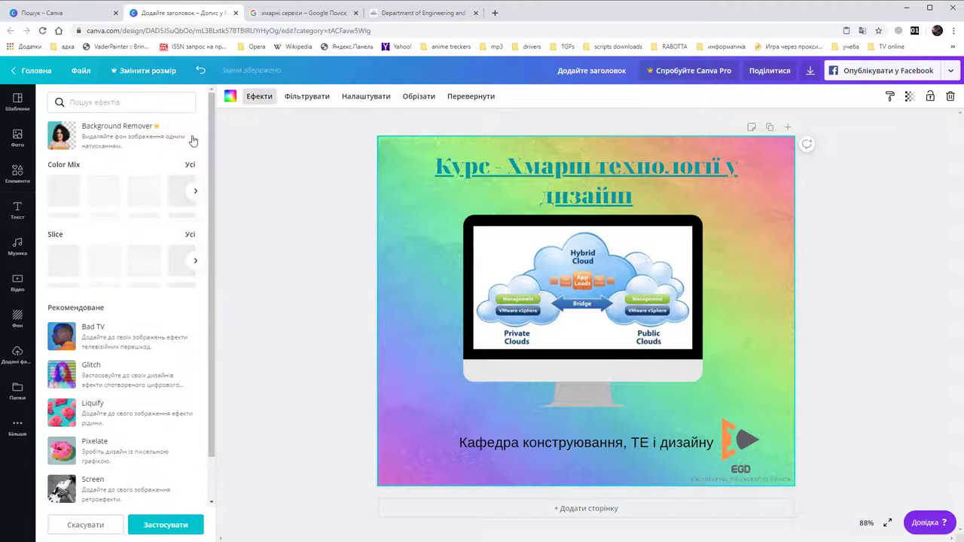
scroll(129, 338, "down", 1)
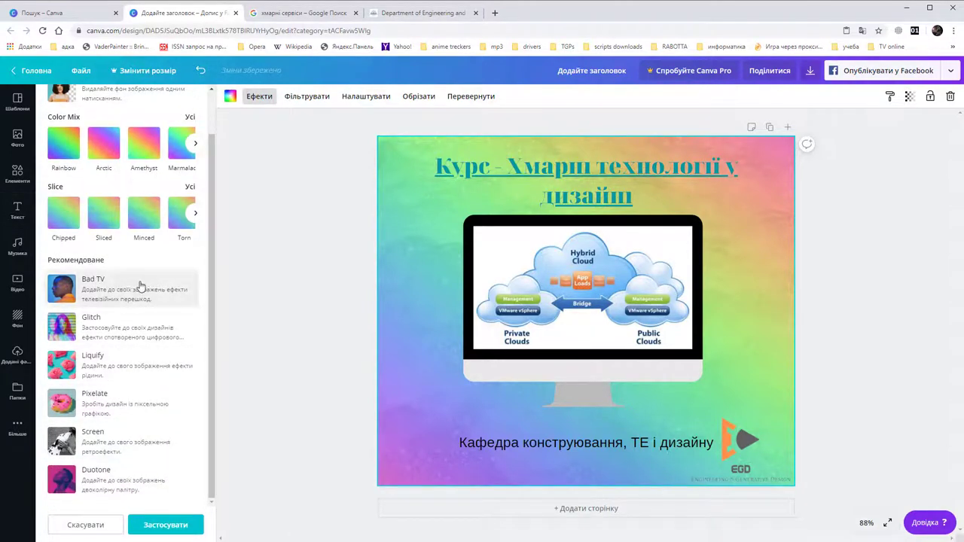
scroll(172, 259, "up", 1)
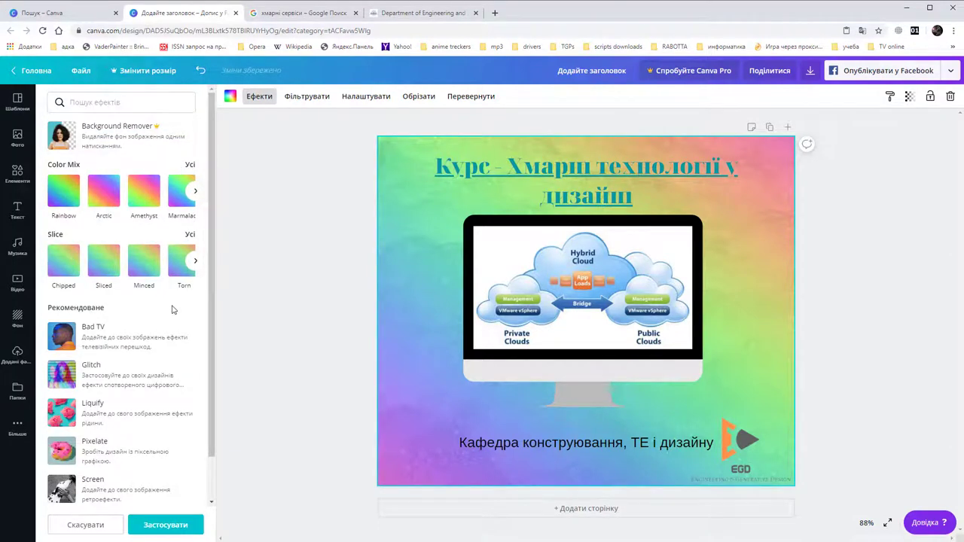
left_click(313, 98)
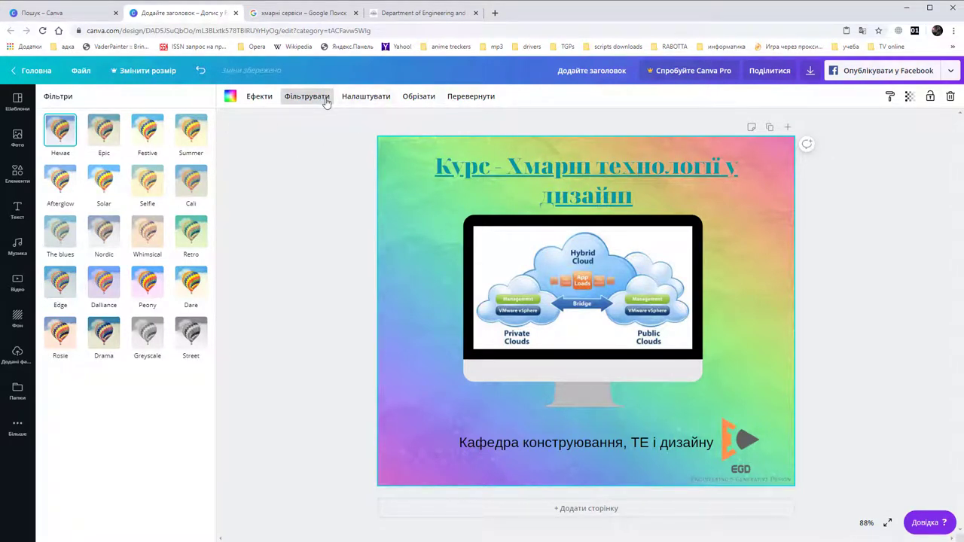
left_click(200, 286)
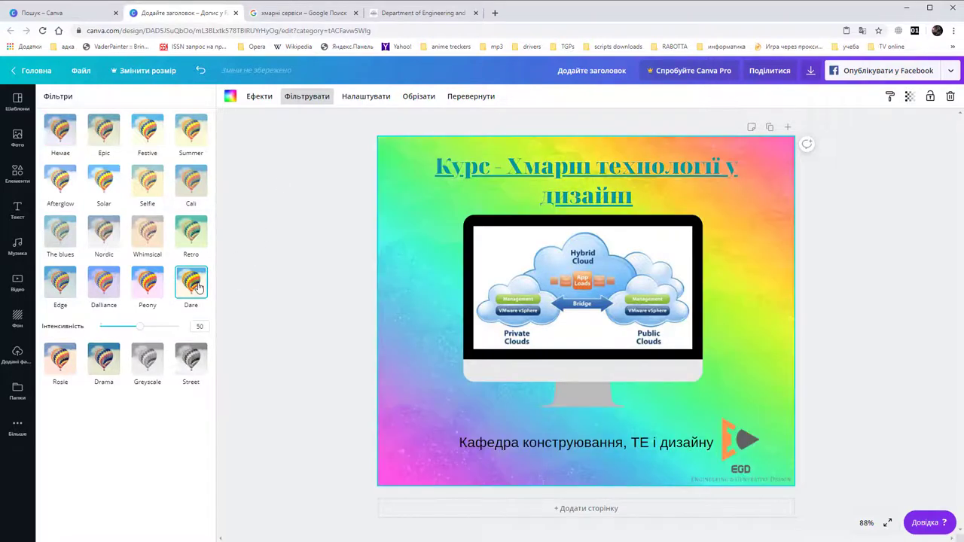